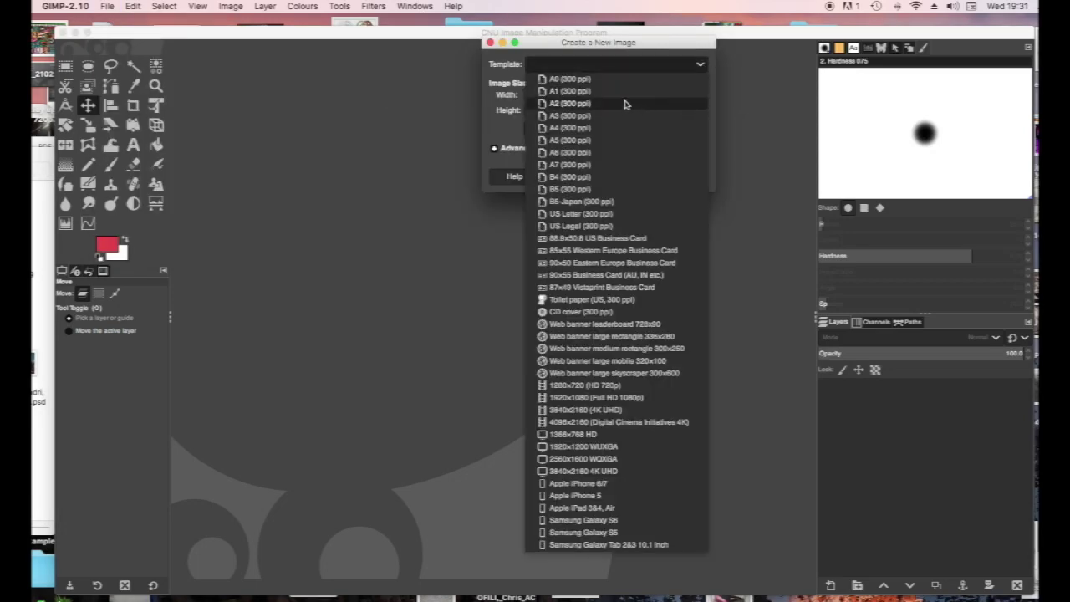
Create an A4 300 ppi canvas rotated 90° clockwise to 3508x2480 landscape, with the Year8 gimp folder over it.
click(613, 133)
click(680, 177)
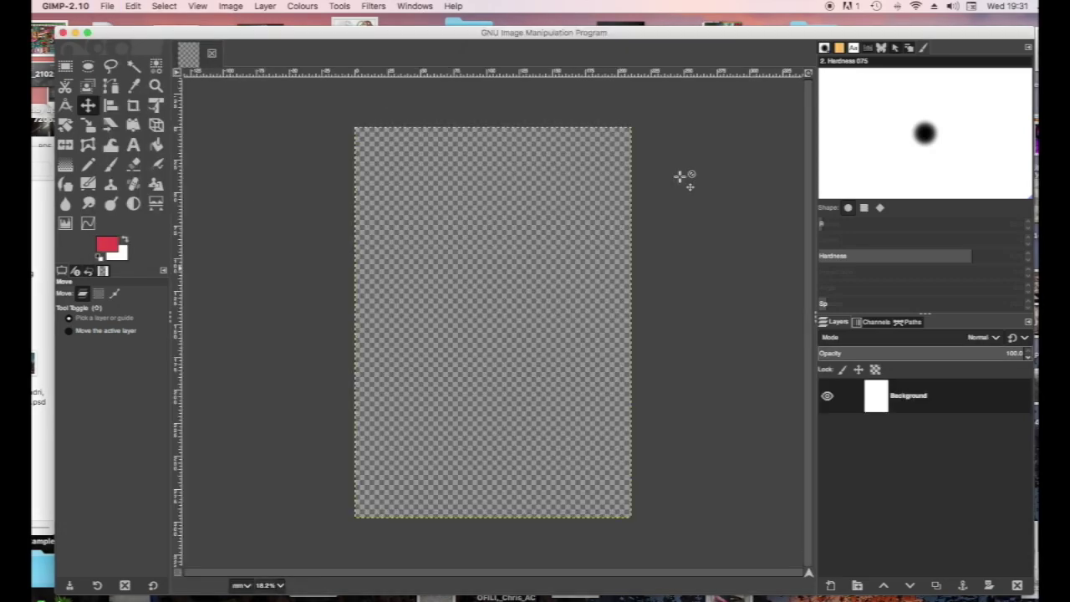
click(228, 7)
mouse_move(280, 79)
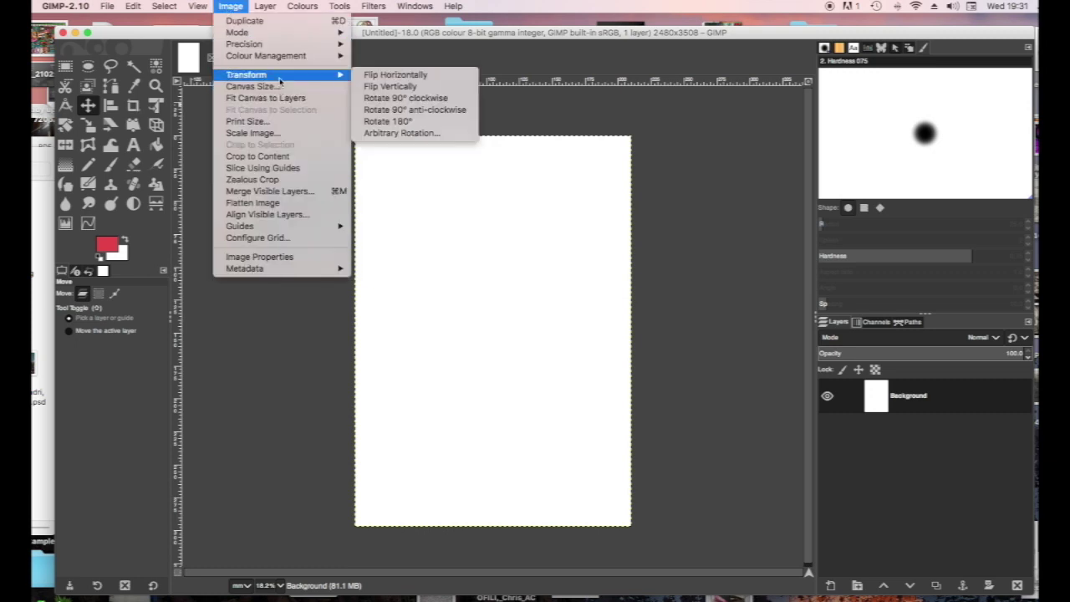
click(376, 98)
click(44, 228)
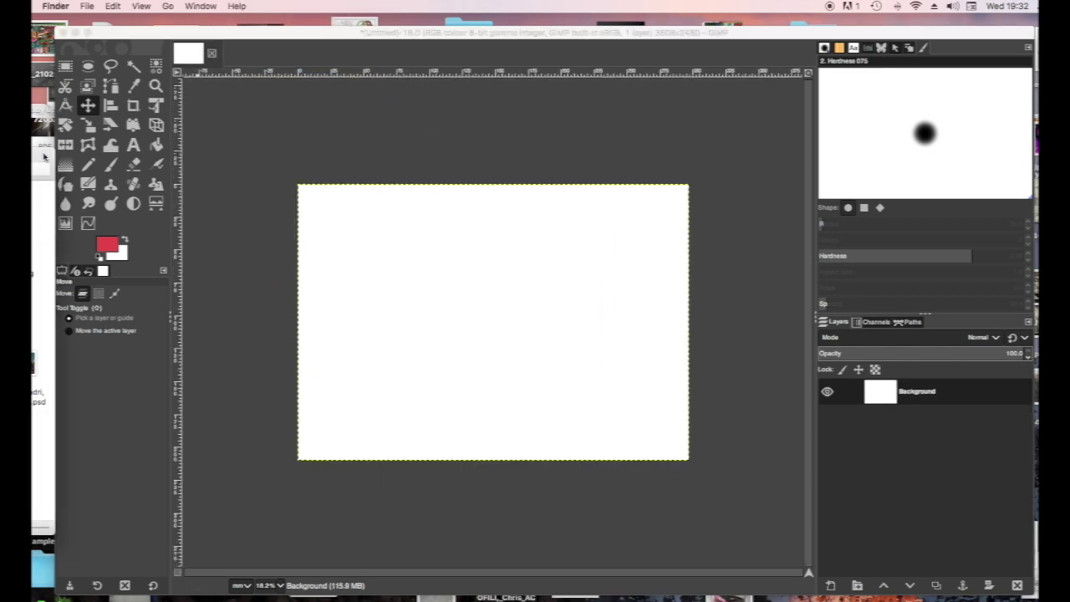
drag(45, 157, 314, 149)
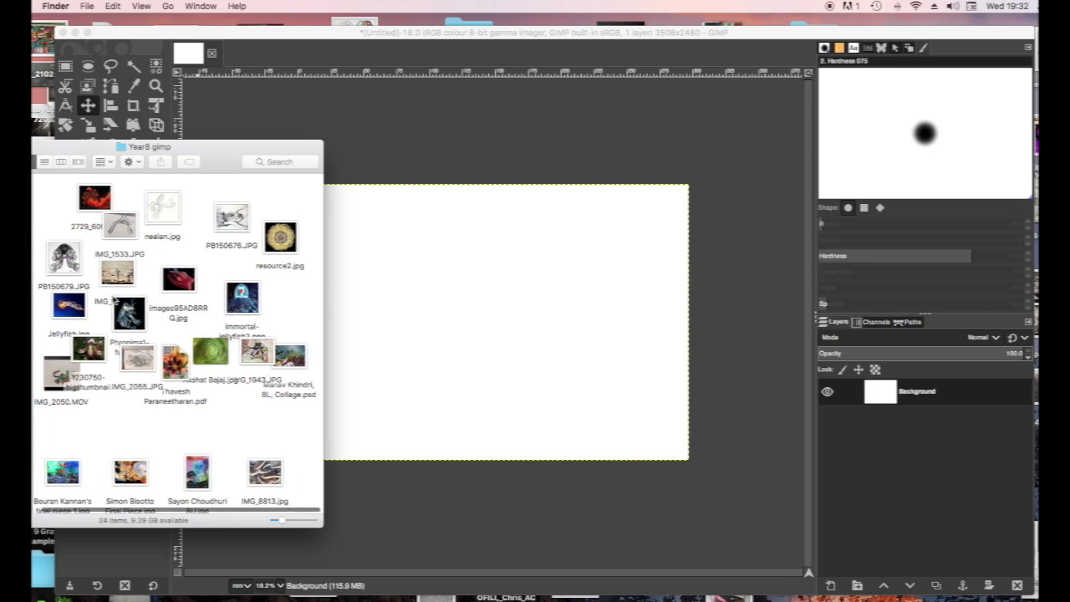
Drop 1230750-bigthumbnail.jpg onto the canvas as a new layer.
drag(59, 372, 424, 326)
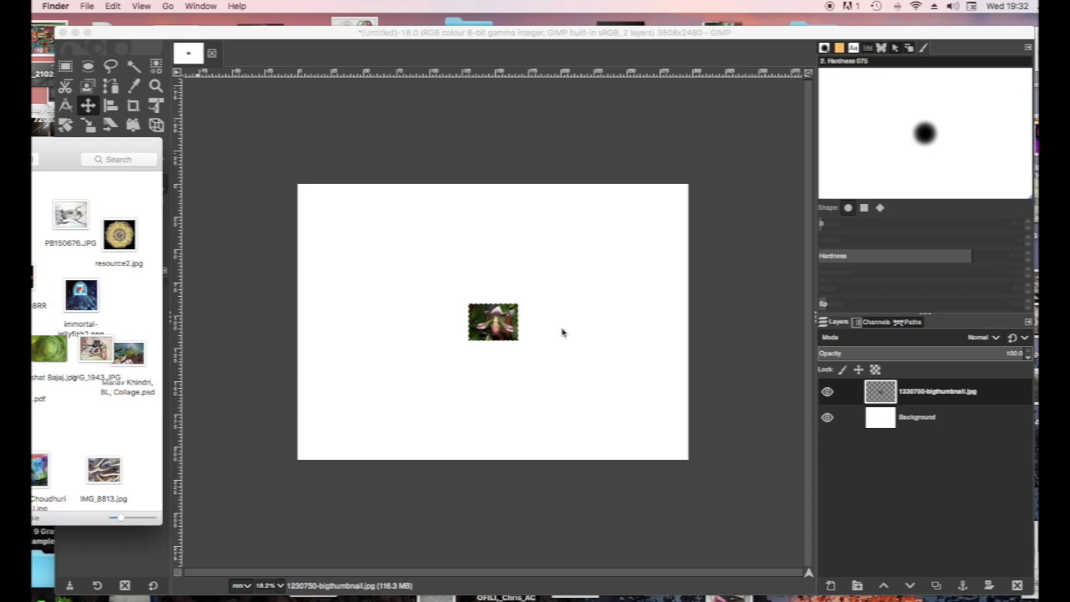
click(400, 36)
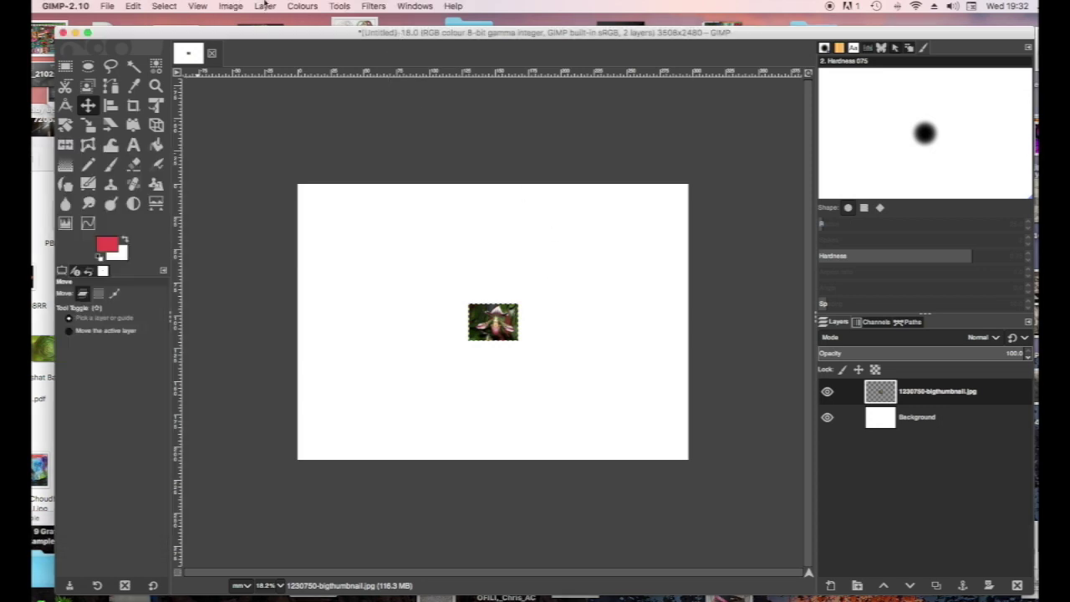
click(239, 8)
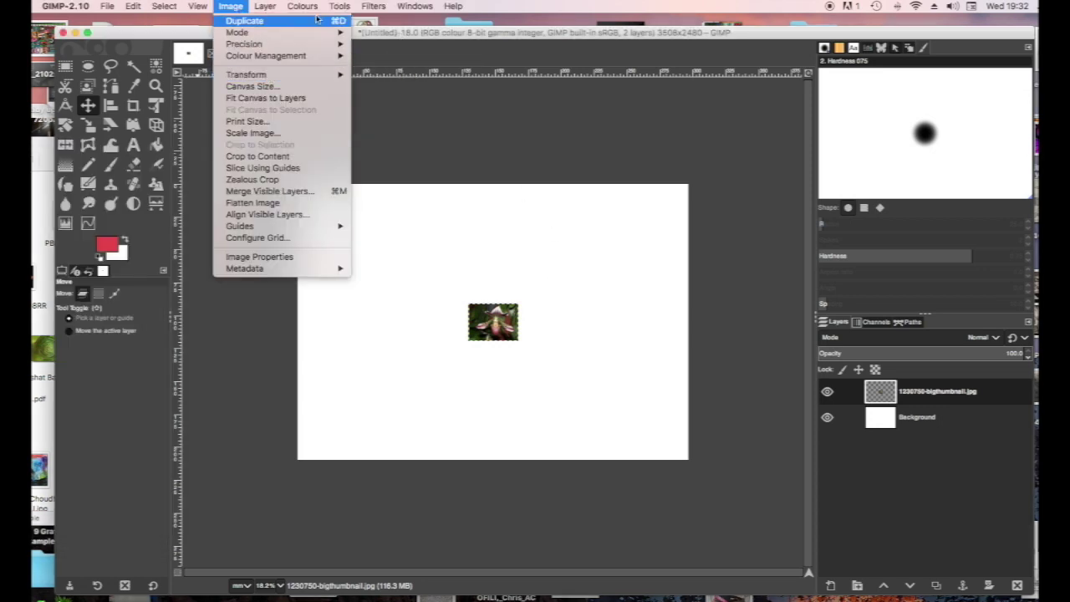
mouse_move(335, 9)
mouse_move(358, 49)
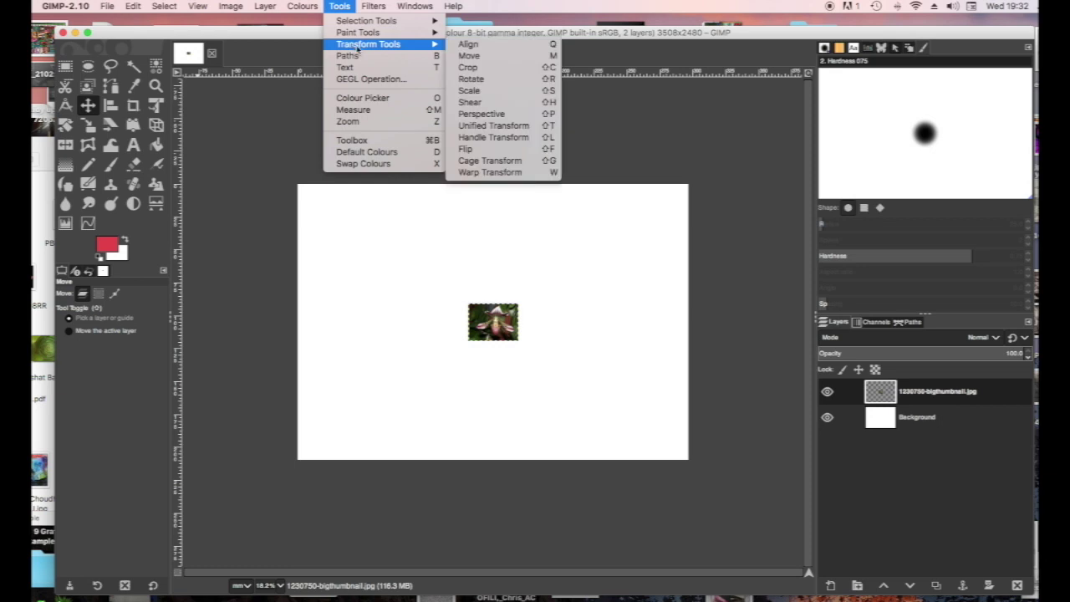
Scale the orchid layer up to fill the whole landscape canvas.
click(484, 91)
drag(468, 303, 299, 182)
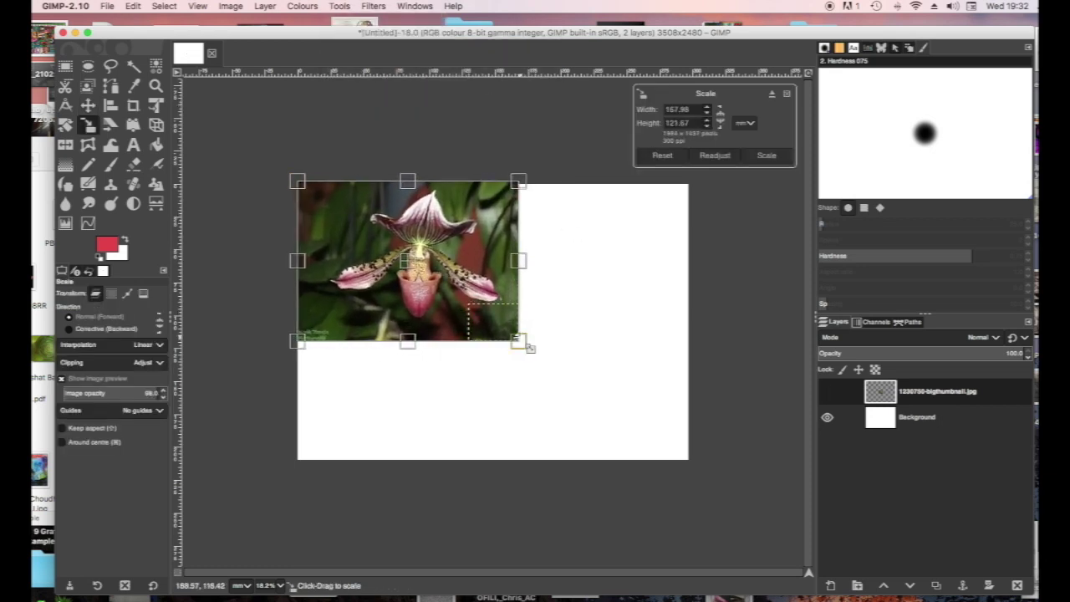
drag(520, 342, 694, 457)
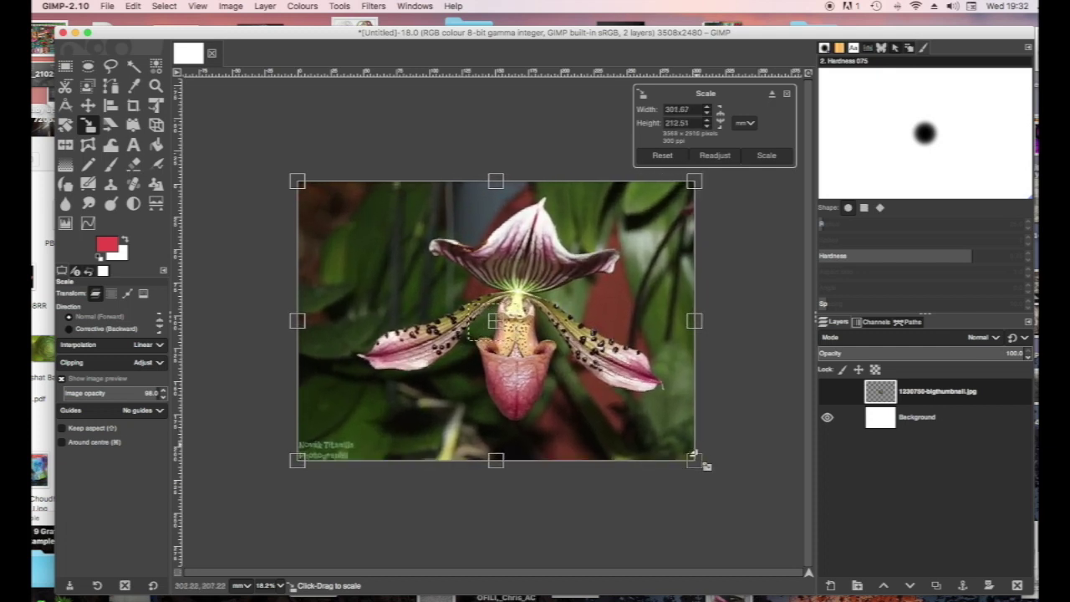
click(773, 157)
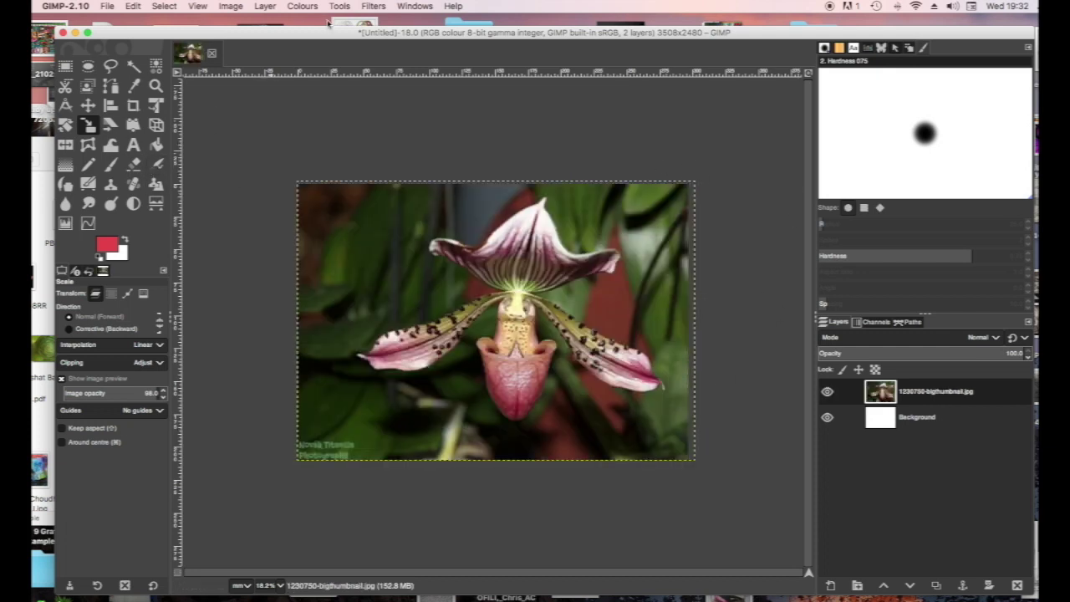
click(339, 9)
mouse_move(348, 36)
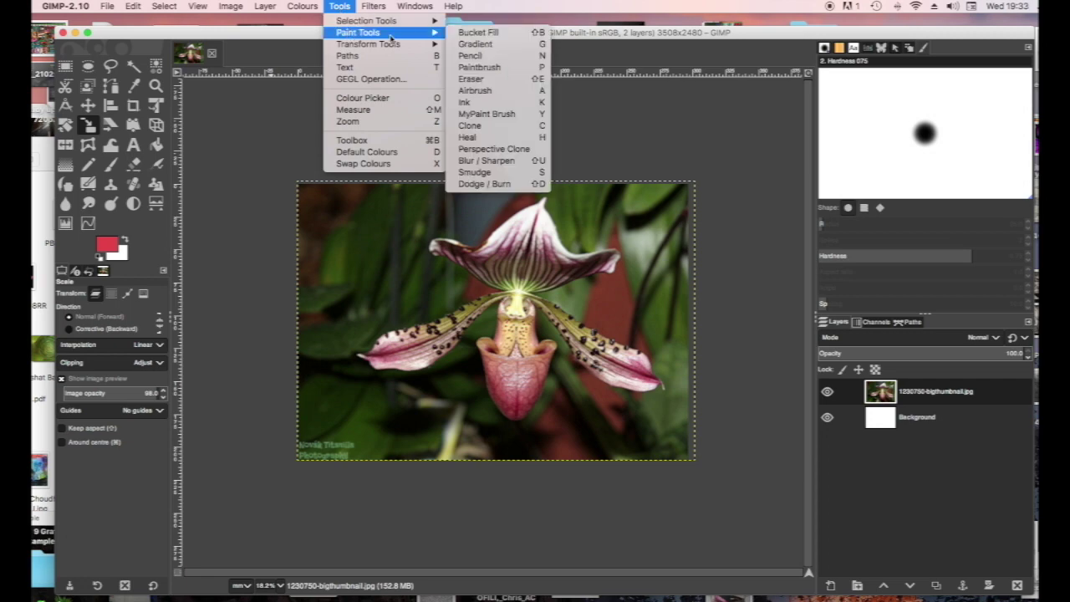
Smudge the orchid's top petal sideways into the background with a 430-size brush.
click(481, 172)
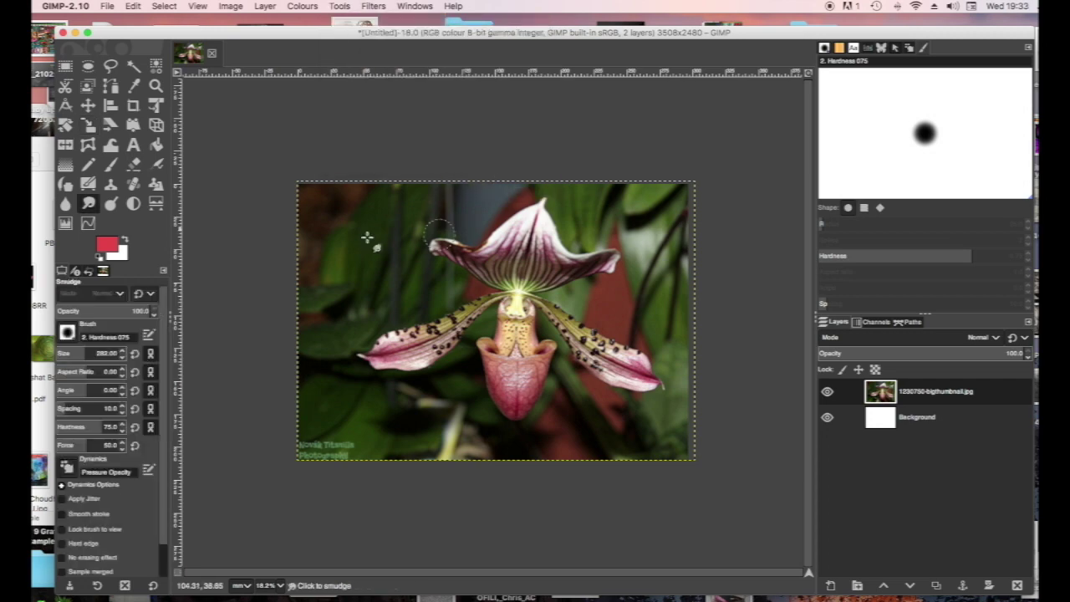
click(147, 311)
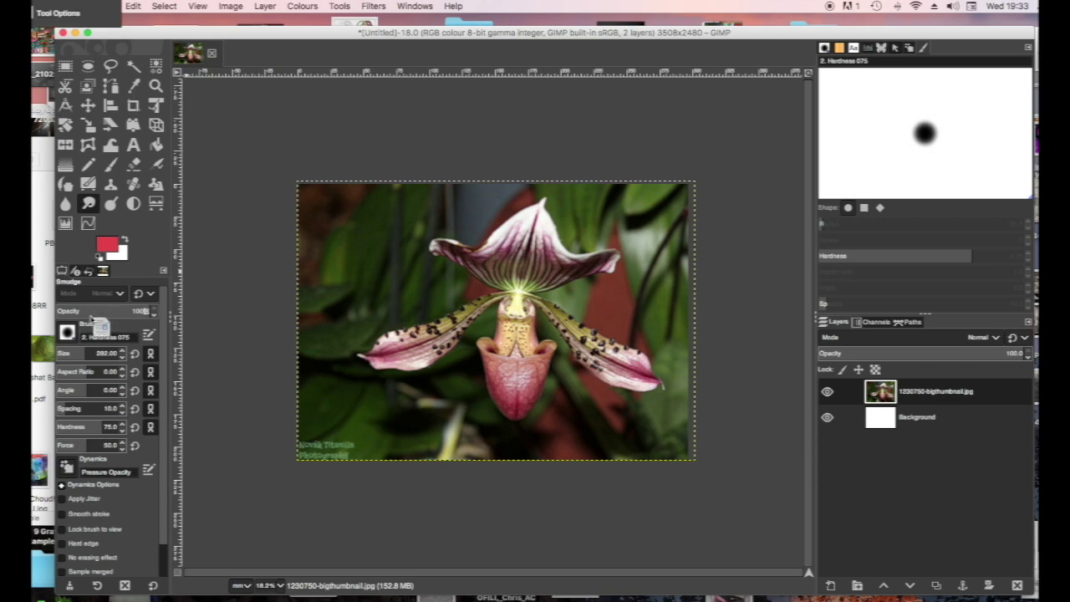
drag(94, 318, 77, 331)
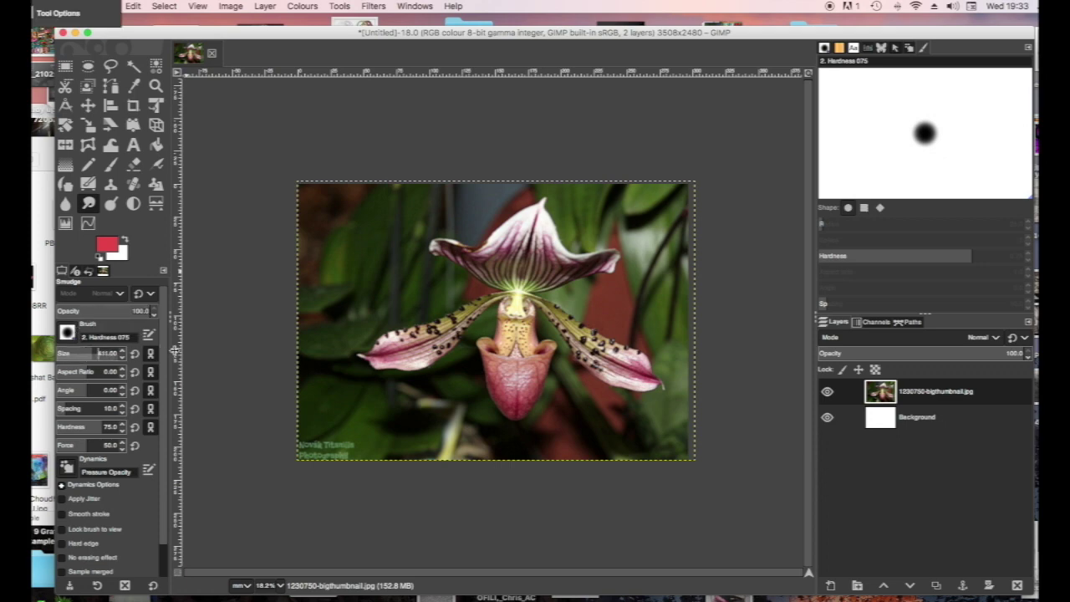
mouse_move(279, 242)
mouse_down()
mouse_move(335, 217)
mouse_move(496, 227)
mouse_move(522, 238)
mouse_up()
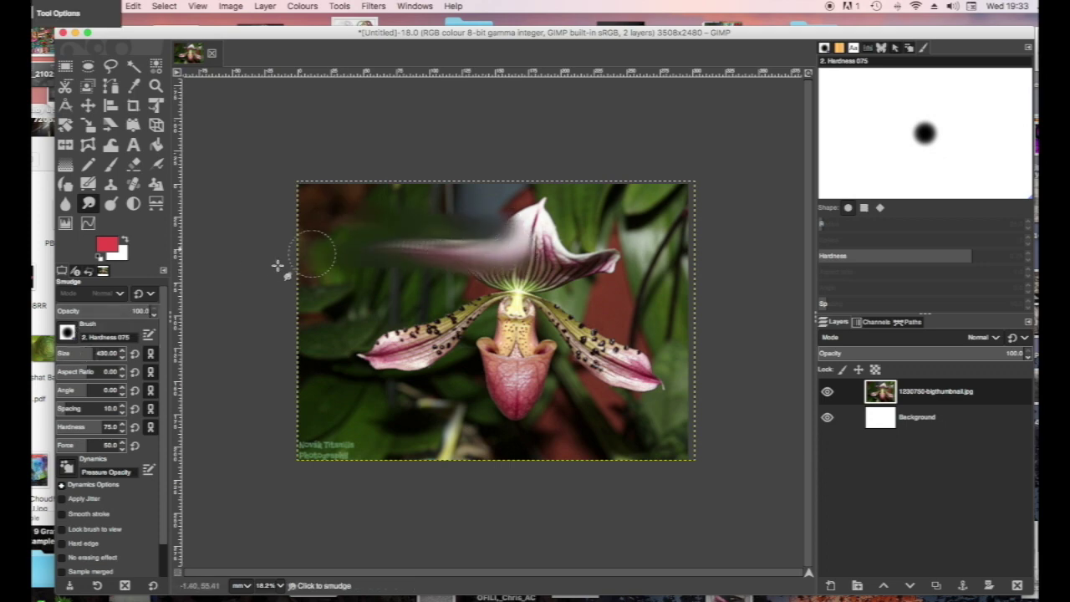
mouse_move(312, 253)
mouse_down()
mouse_move(613, 212)
mouse_move(637, 222)
mouse_move(589, 249)
mouse_move(648, 227)
mouse_up()
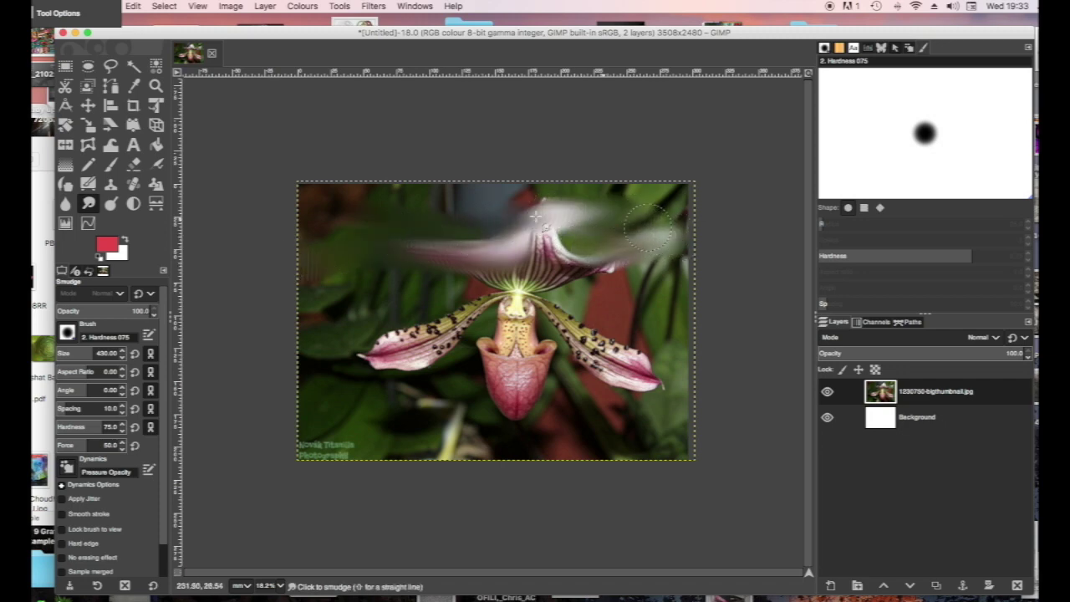
mouse_move(535, 216)
mouse_down()
mouse_move(382, 197)
mouse_move(699, 210)
mouse_move(346, 263)
mouse_move(423, 273)
mouse_up()
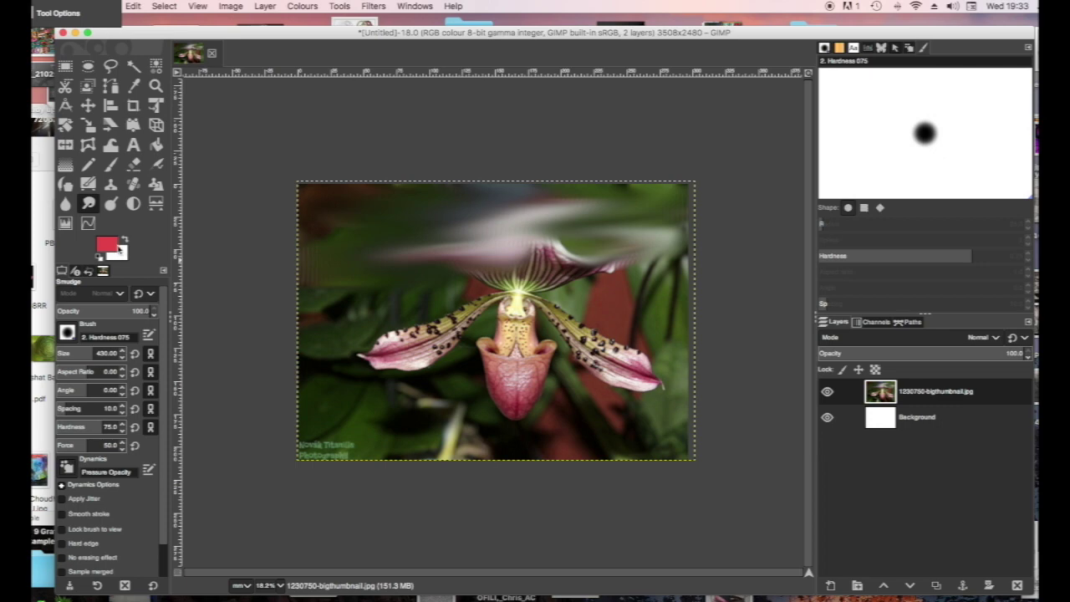
click(118, 247)
Paint faint pale pink cbb2b2 dabs at 18.1 opacity over the upper-left background.
click(97, 122)
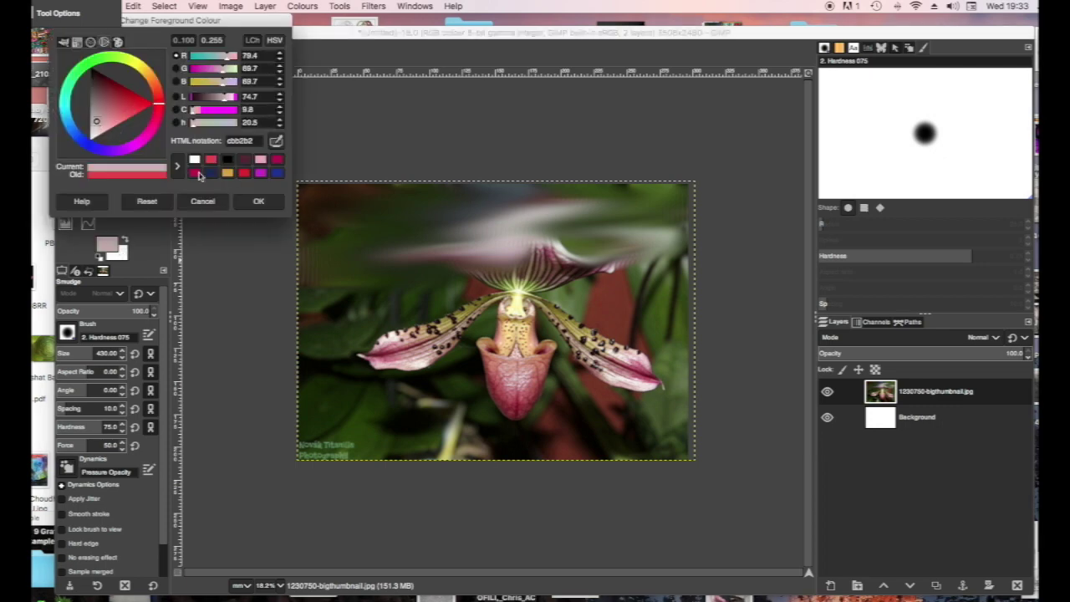
click(252, 202)
key(p)
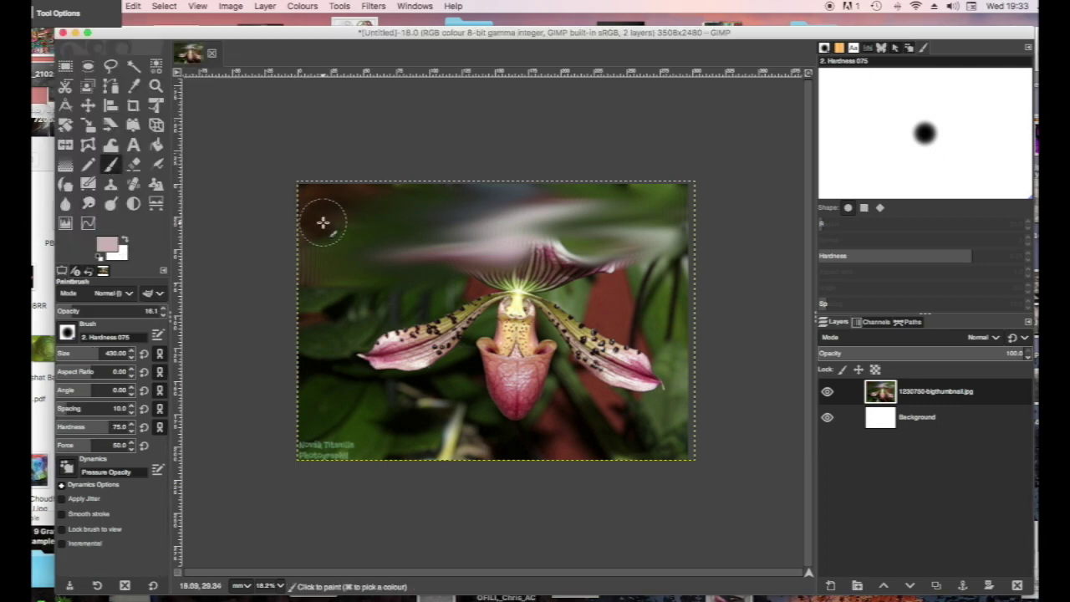
mouse_move(353, 225)
mouse_down()
mouse_move(461, 208)
mouse_move(368, 248)
mouse_move(376, 196)
mouse_move(400, 203)
mouse_move(340, 222)
mouse_move(367, 247)
mouse_move(350, 261)
mouse_move(462, 269)
mouse_move(396, 284)
mouse_move(680, 272)
mouse_move(676, 229)
mouse_move(627, 209)
mouse_move(681, 195)
mouse_move(451, 187)
mouse_move(359, 213)
mouse_move(459, 202)
mouse_move(422, 218)
mouse_up()
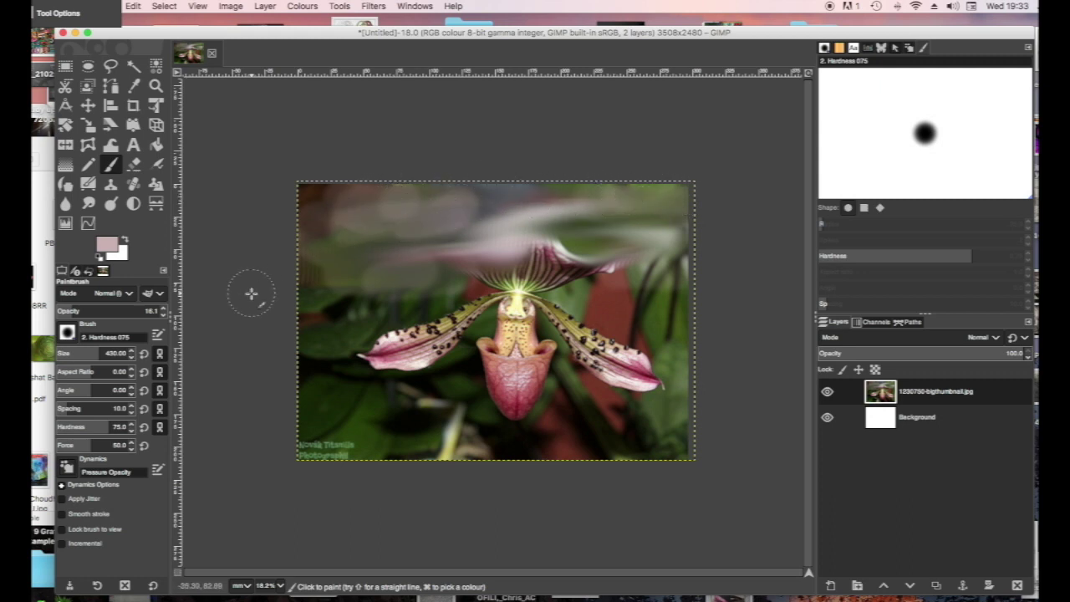
Warp the pink petal and pouch into long leftward swirls with a size-457 Warp Transform brush.
click(111, 145)
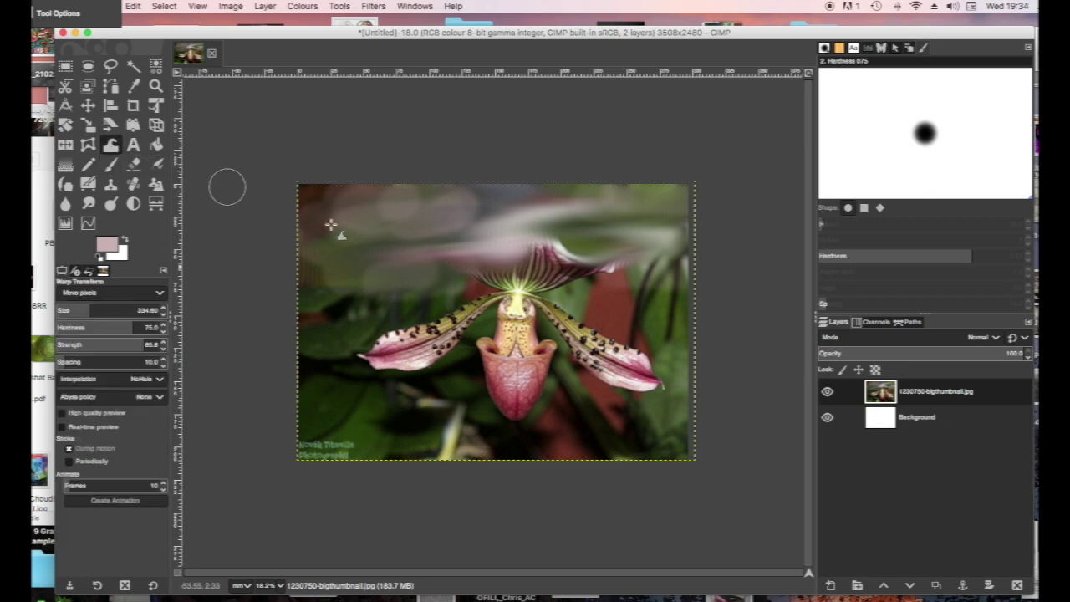
drag(101, 310, 114, 310)
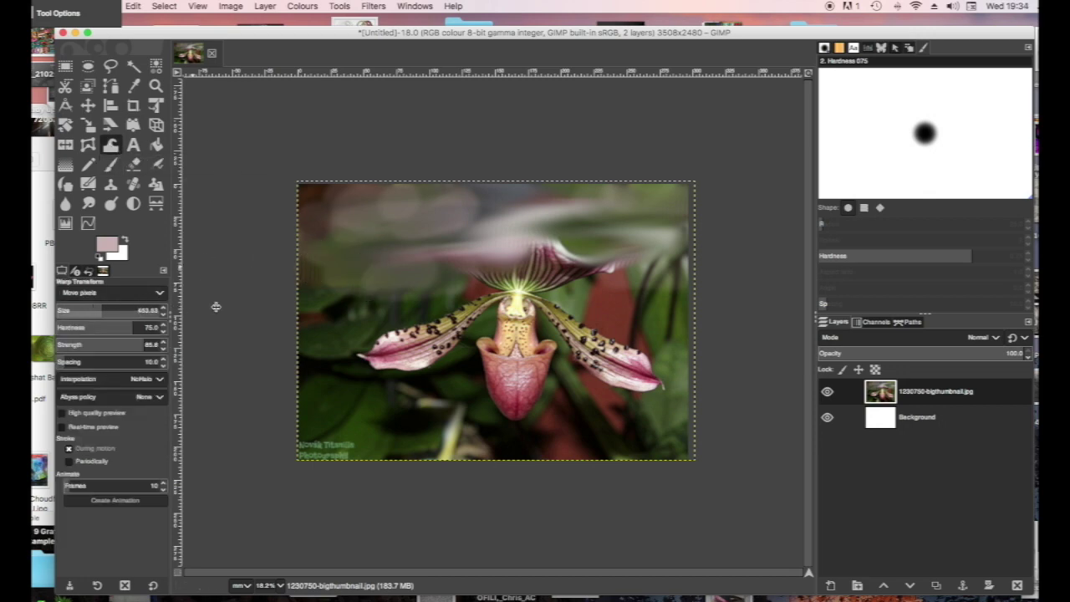
drag(216, 307, 82, 315)
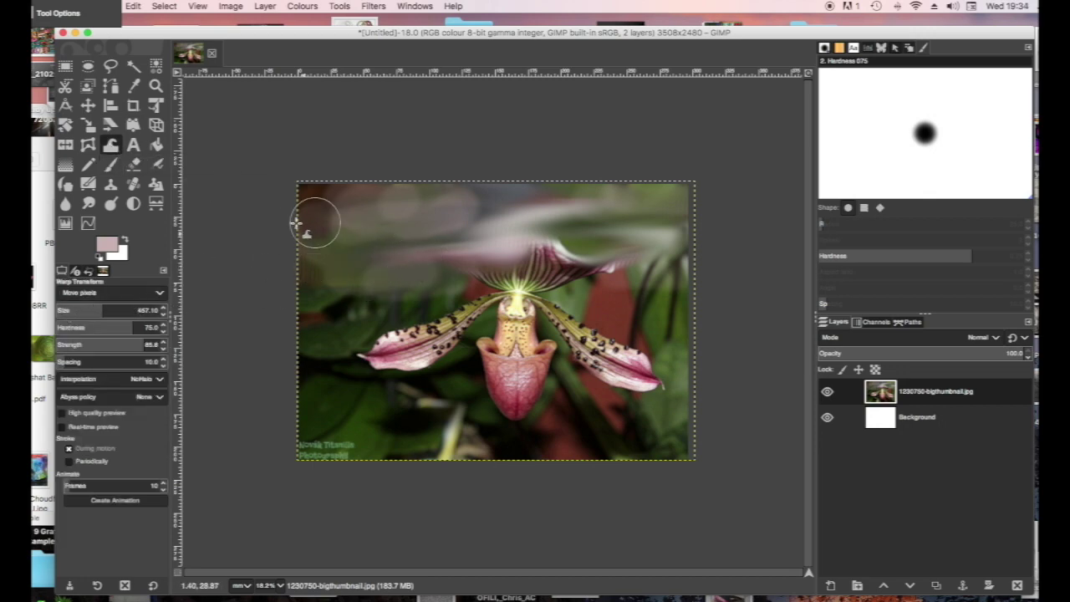
mouse_move(296, 222)
mouse_down()
mouse_move(416, 266)
mouse_move(454, 264)
mouse_move(314, 334)
mouse_move(452, 303)
mouse_move(503, 266)
mouse_move(425, 342)
mouse_move(384, 357)
mouse_move(483, 273)
mouse_move(523, 257)
mouse_move(580, 306)
mouse_move(545, 339)
mouse_move(369, 326)
mouse_move(398, 341)
mouse_move(368, 340)
mouse_move(340, 300)
mouse_move(508, 304)
mouse_move(555, 327)
mouse_move(582, 368)
mouse_move(650, 316)
mouse_move(692, 279)
mouse_up()
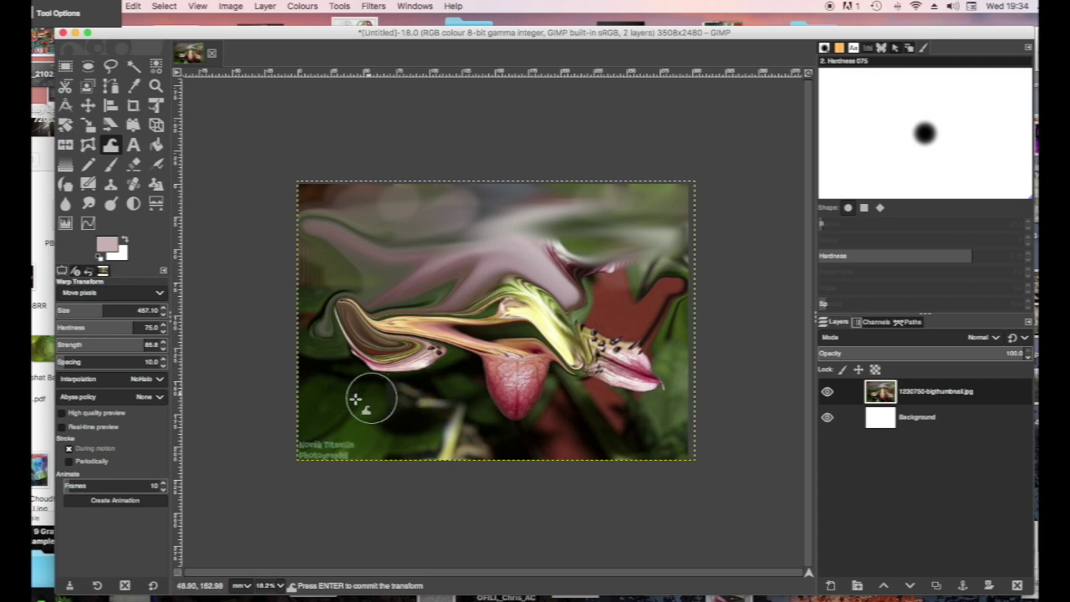
mouse_move(356, 400)
mouse_down()
mouse_move(310, 376)
mouse_move(301, 406)
mouse_move(372, 402)
mouse_move(286, 377)
mouse_move(507, 394)
mouse_move(565, 433)
mouse_move(504, 420)
mouse_move(412, 443)
mouse_move(367, 418)
mouse_up()
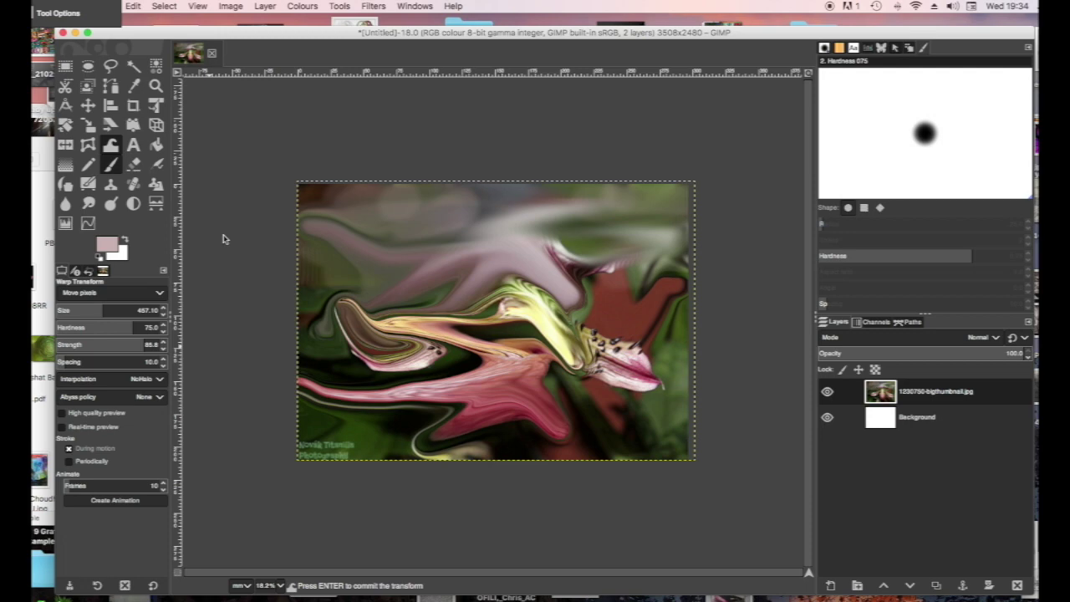
Brush a translucent teal wash across the top-left and right of the pink swirl.
key(p)
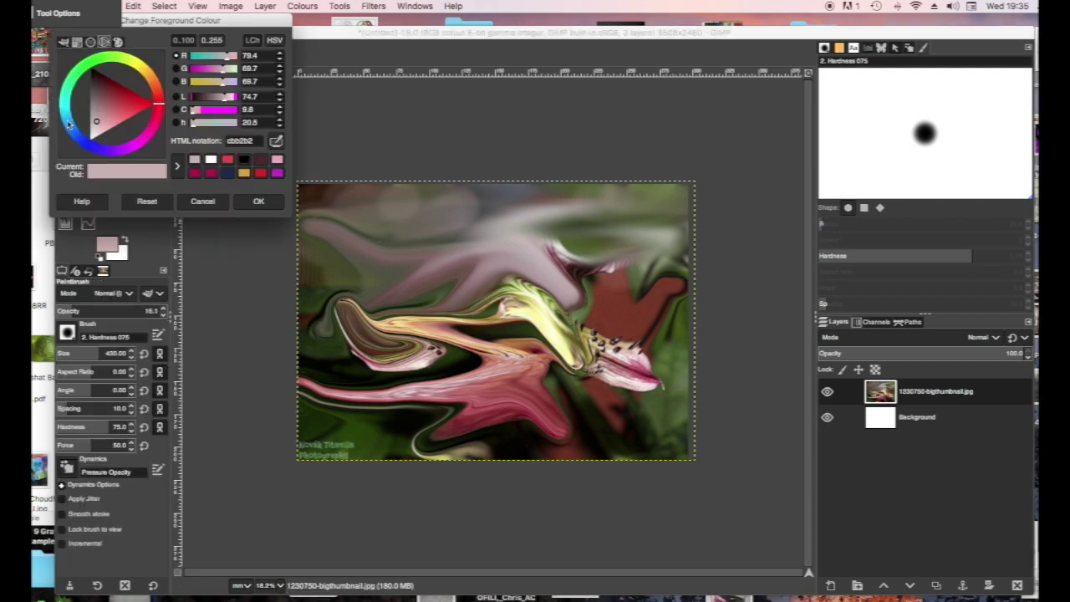
click(68, 119)
mouse_move(65, 106)
mouse_down()
mouse_move(69, 95)
mouse_move(115, 102)
mouse_up()
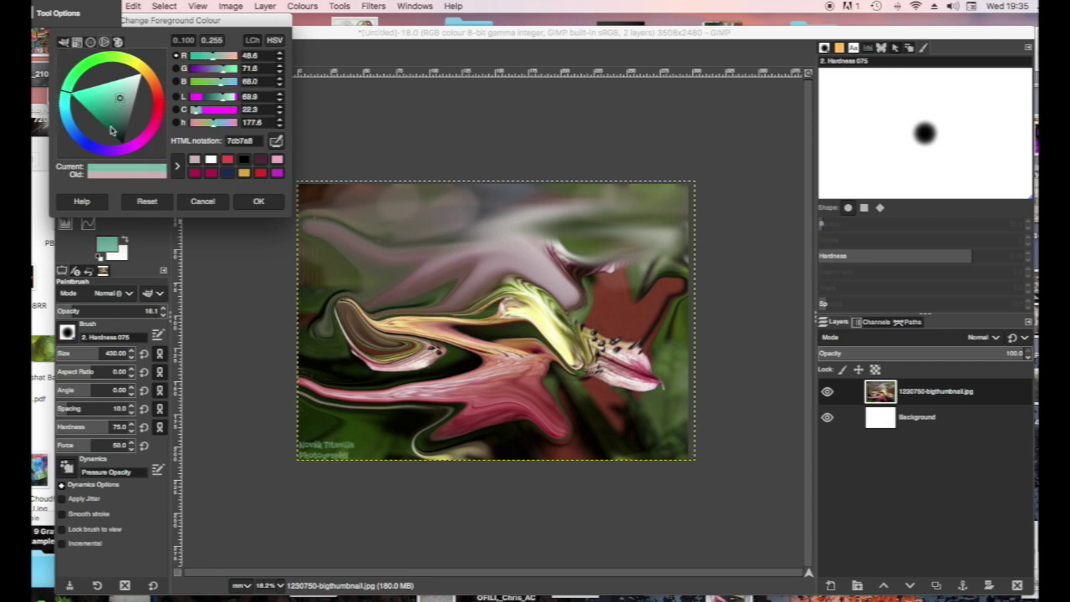
click(266, 204)
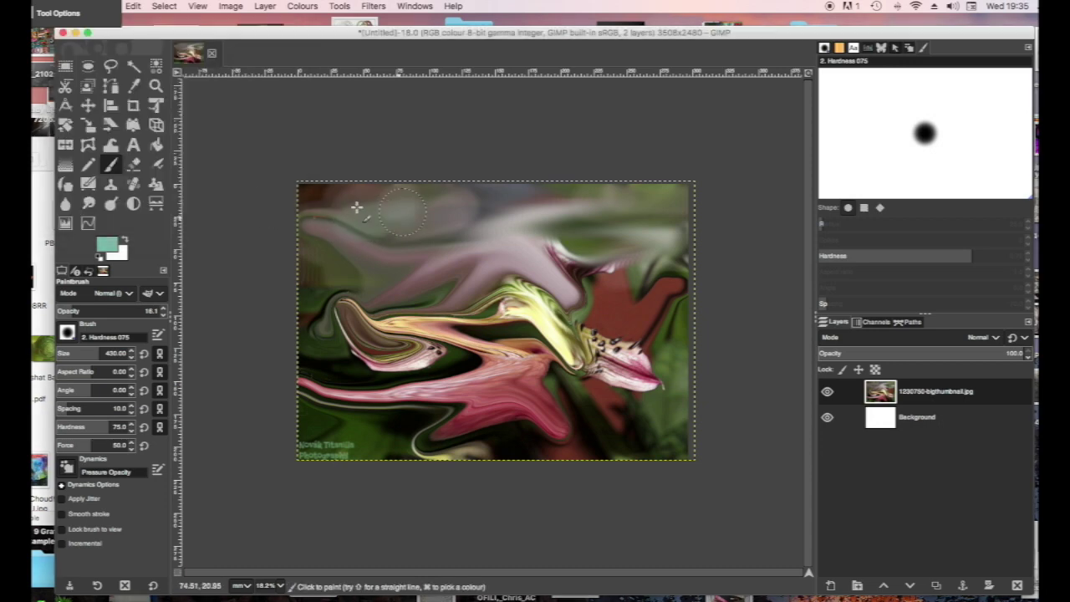
mouse_move(360, 196)
mouse_down()
mouse_move(315, 200)
mouse_move(398, 220)
mouse_move(350, 243)
mouse_move(393, 250)
mouse_move(318, 262)
mouse_up()
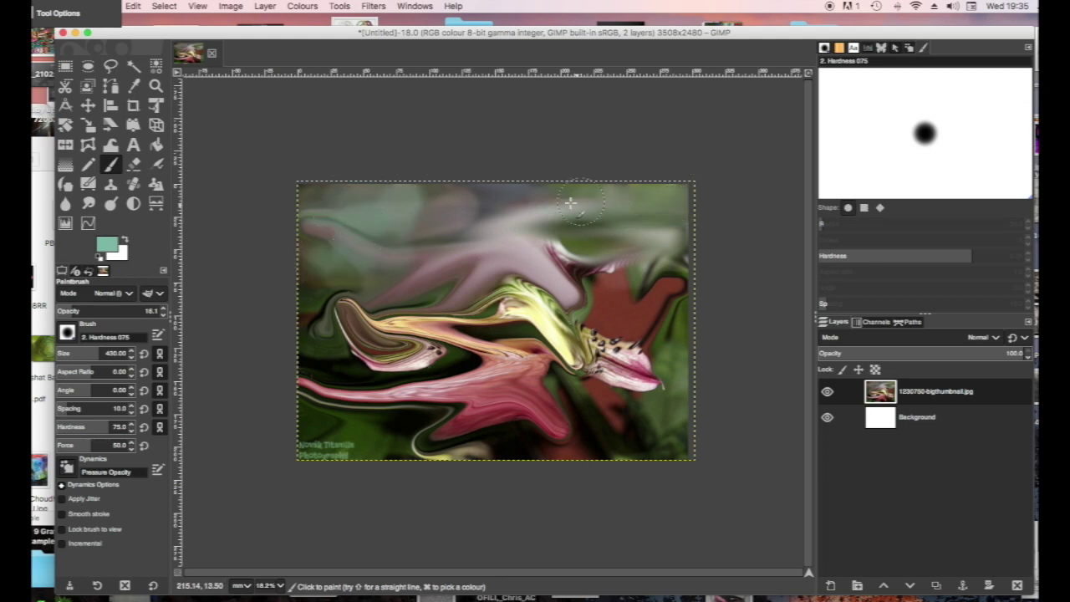
mouse_move(484, 203)
mouse_down()
mouse_move(577, 237)
mouse_move(628, 242)
mouse_move(572, 248)
mouse_up()
Switch to white and paint a whitish wash over the teal area.
click(101, 257)
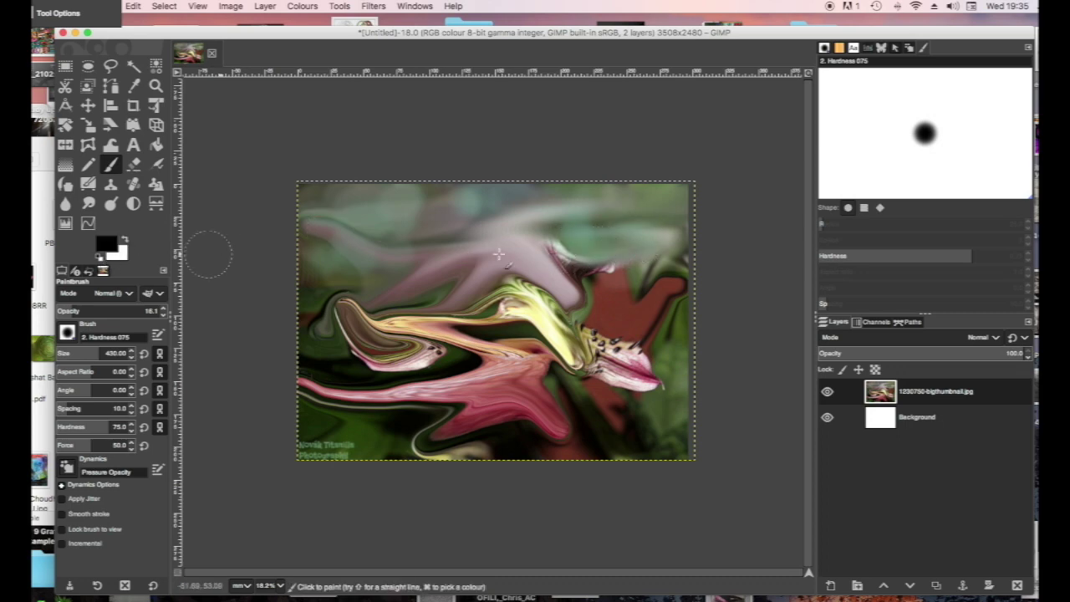
key(x)
mouse_move(577, 247)
mouse_down()
mouse_move(514, 245)
mouse_move(643, 227)
mouse_move(622, 243)
mouse_move(644, 250)
mouse_move(641, 271)
mouse_move(662, 264)
mouse_move(507, 242)
mouse_move(373, 200)
mouse_move(375, 219)
mouse_move(333, 220)
mouse_move(320, 202)
mouse_move(328, 261)
mouse_move(316, 282)
mouse_move(333, 287)
mouse_move(366, 231)
mouse_up()
Copy an elliptical patch of the upper-left sky onto a new layer and move it upper right.
click(88, 66)
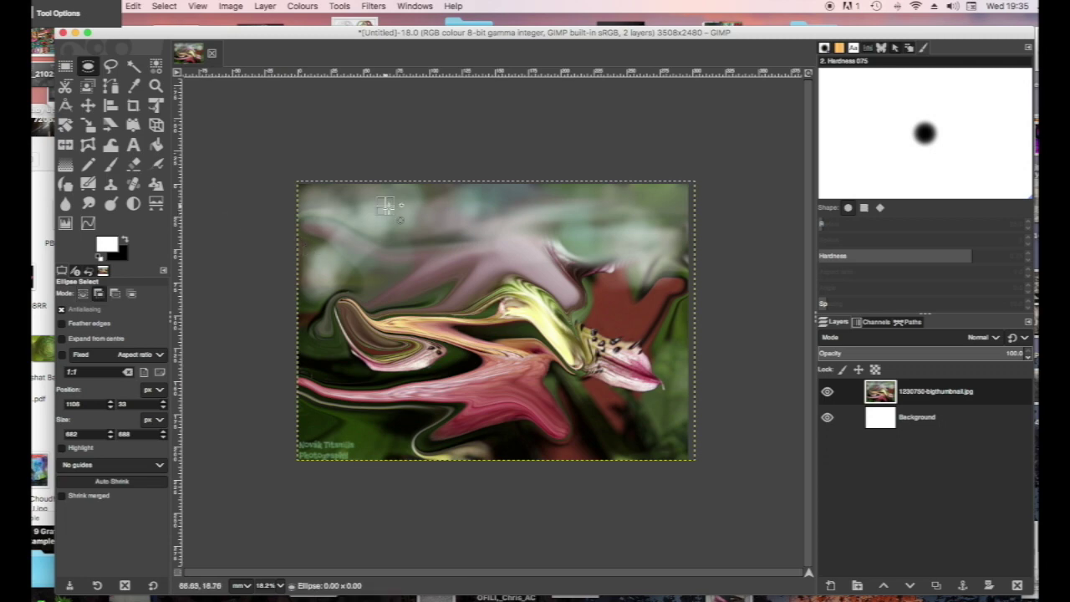
drag(387, 206, 440, 265)
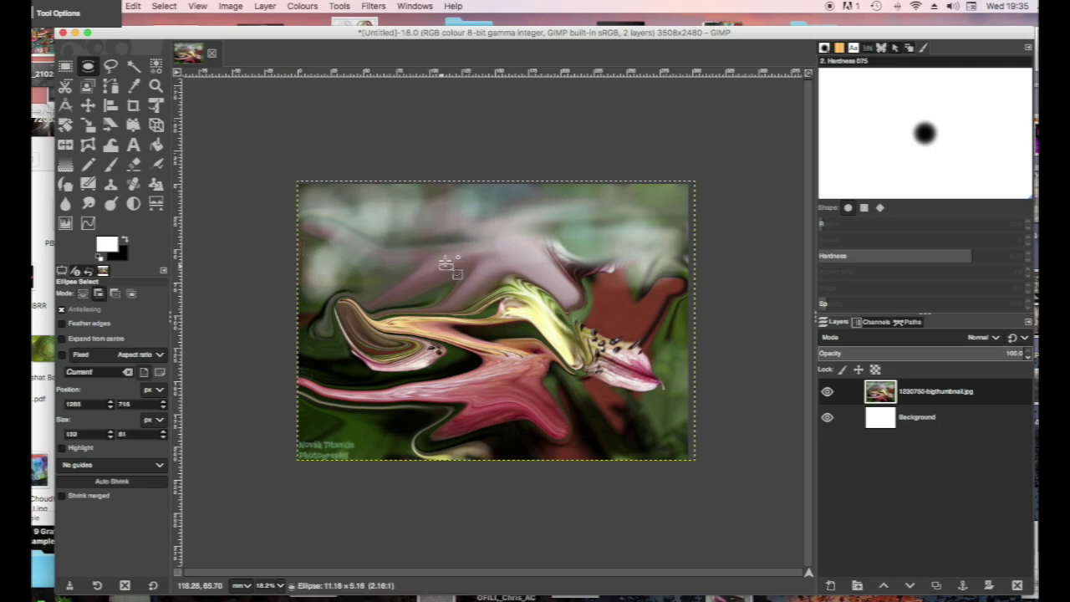
drag(375, 195, 492, 298)
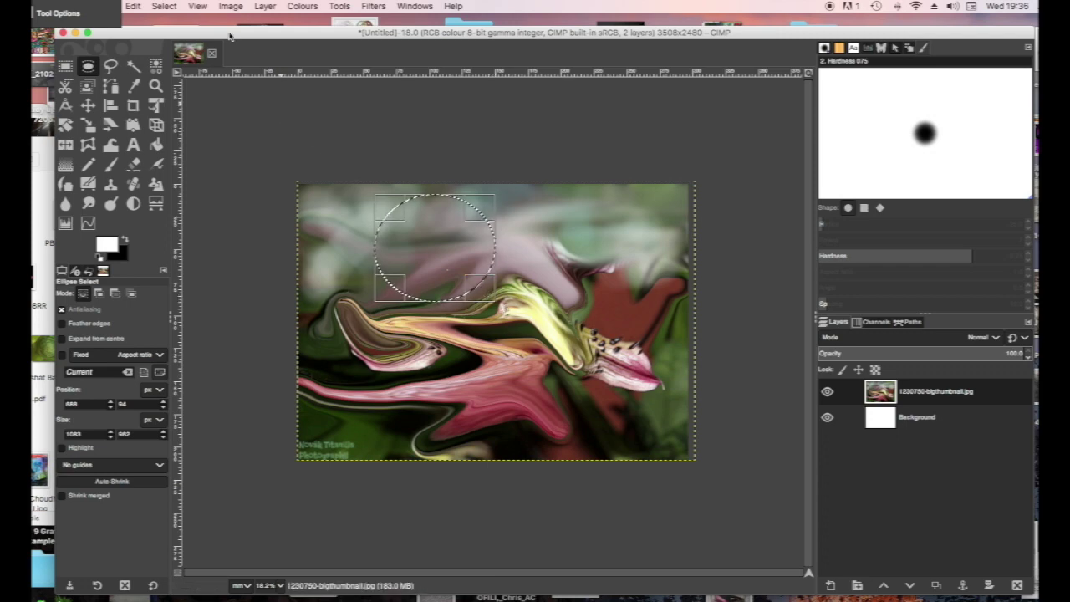
key(super+c)
key(super+v)
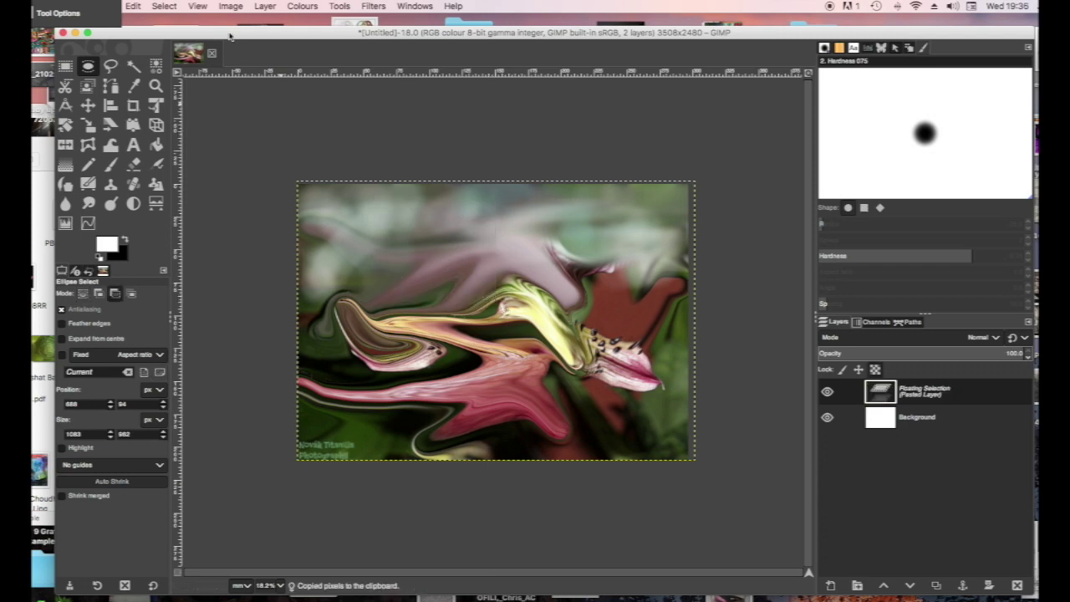
click(834, 584)
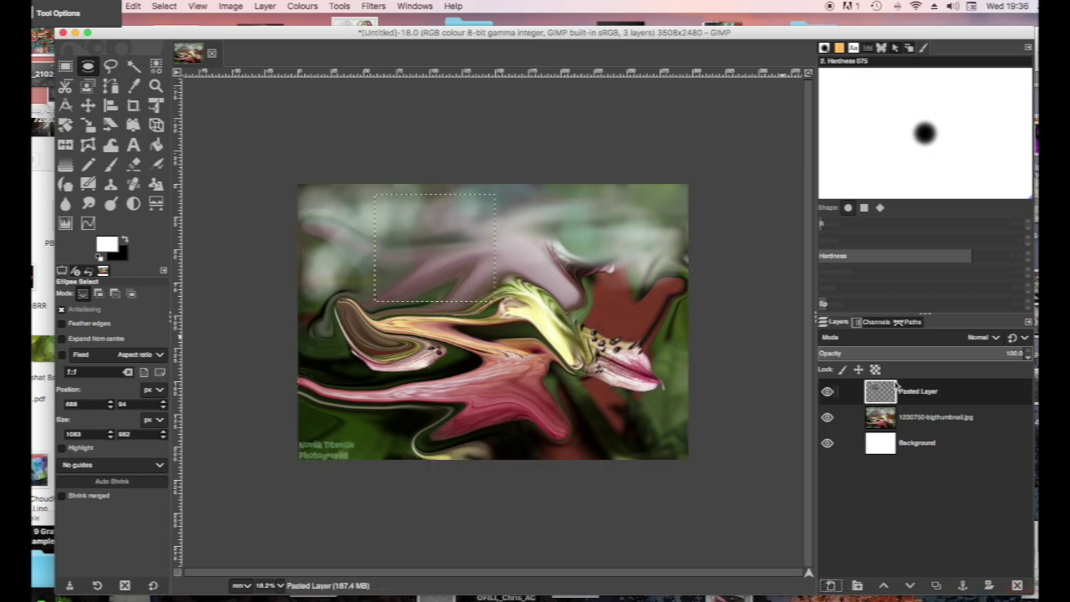
key(m)
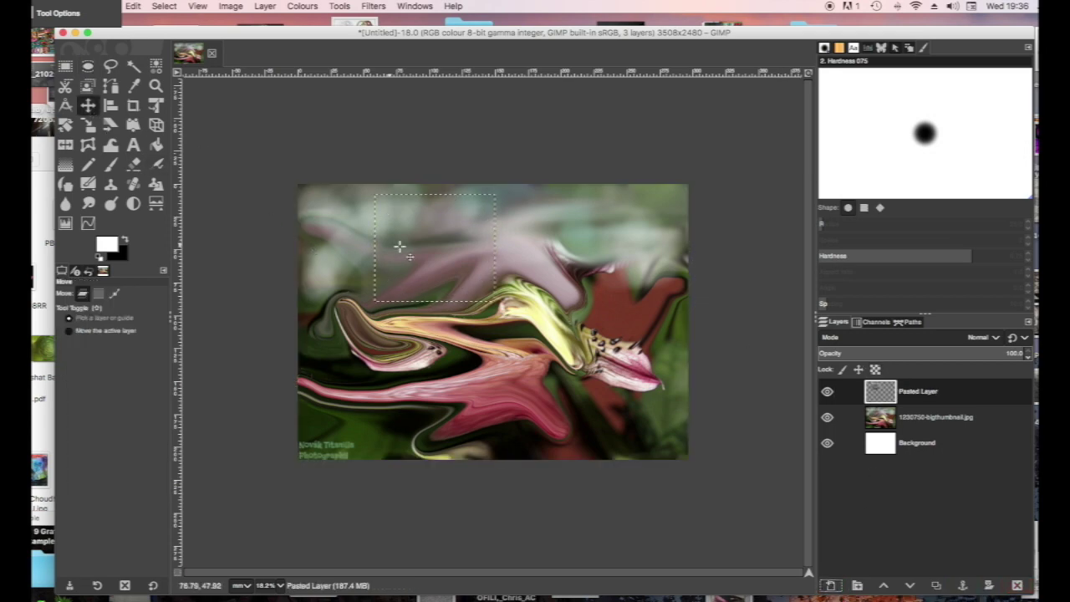
drag(398, 246, 575, 257)
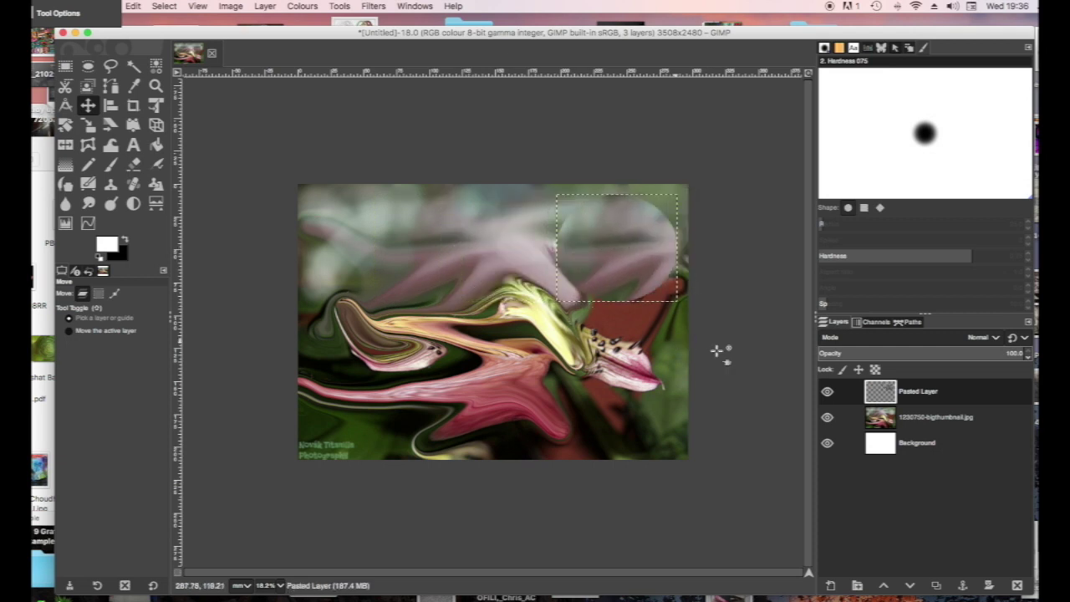
Apply Levels with input range 18–159 to make the pasted circle glow.
click(300, 6)
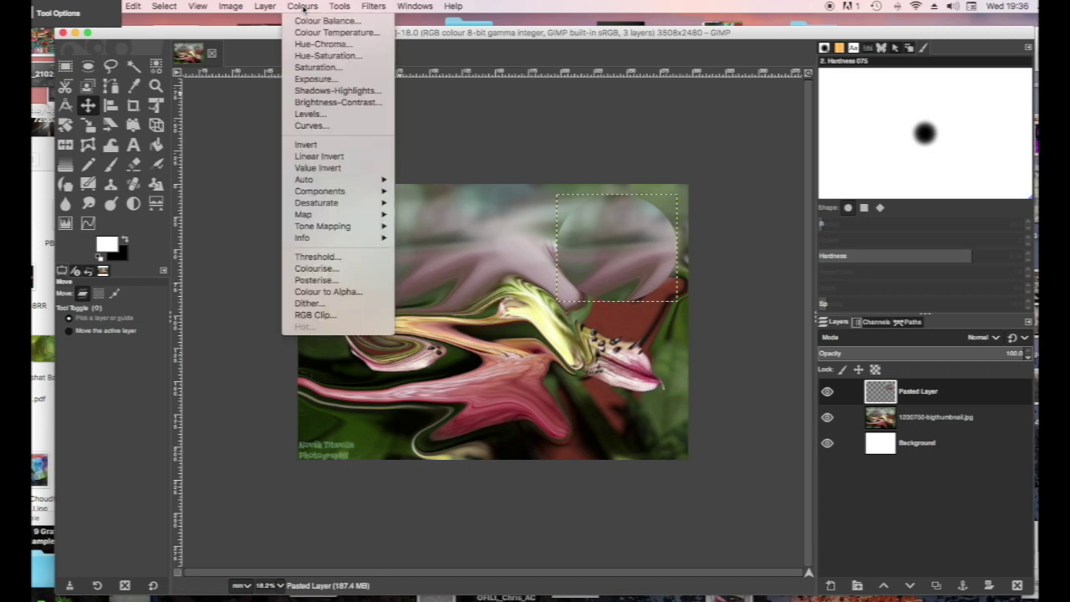
click(308, 114)
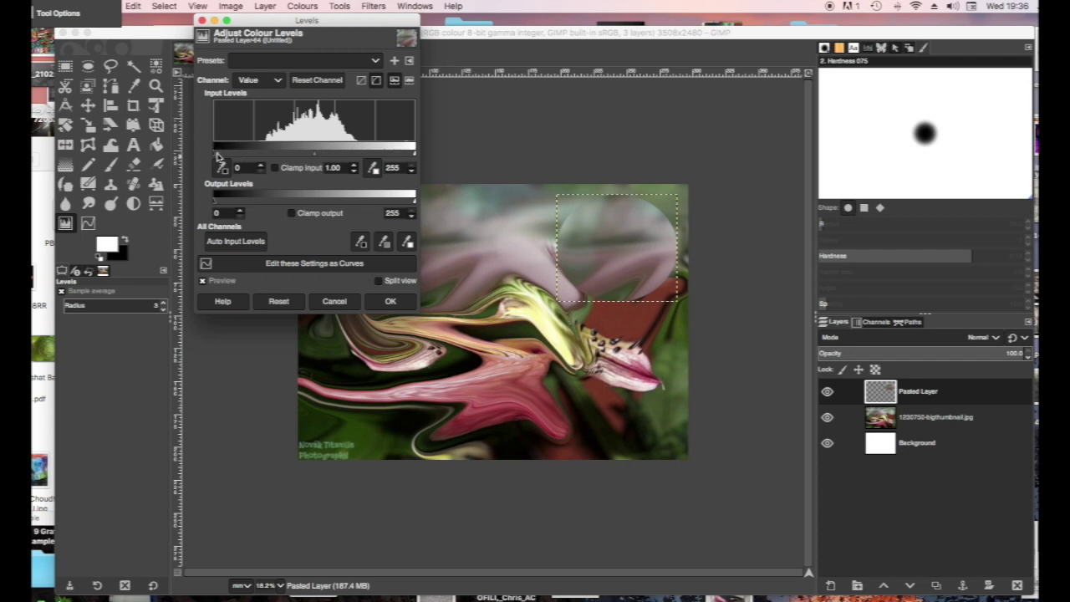
mouse_move(242, 154)
mouse_down()
mouse_move(275, 155)
mouse_move(227, 157)
mouse_up()
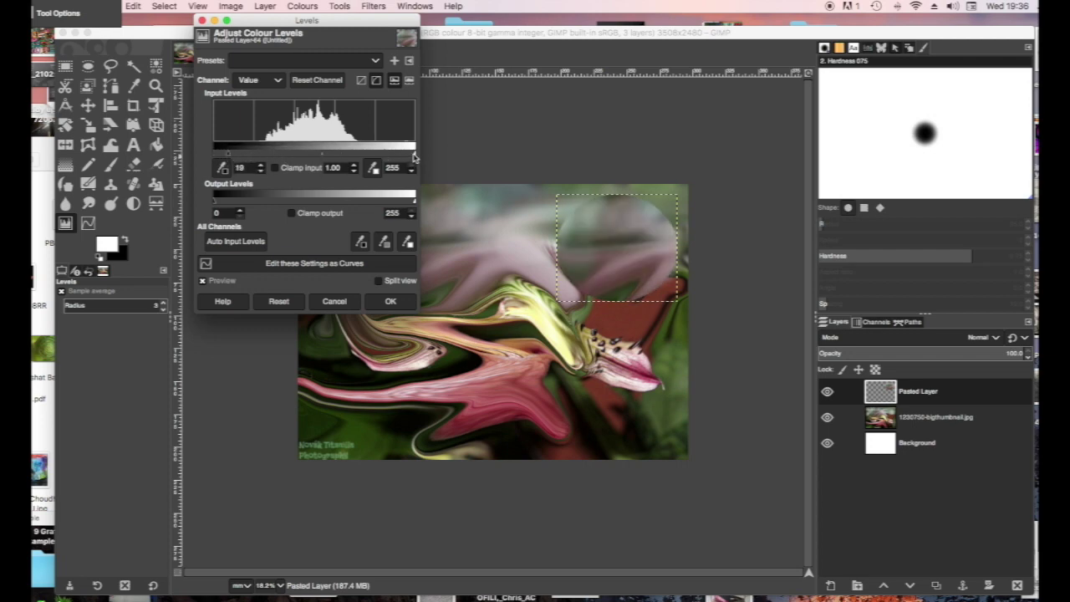
drag(413, 157, 339, 156)
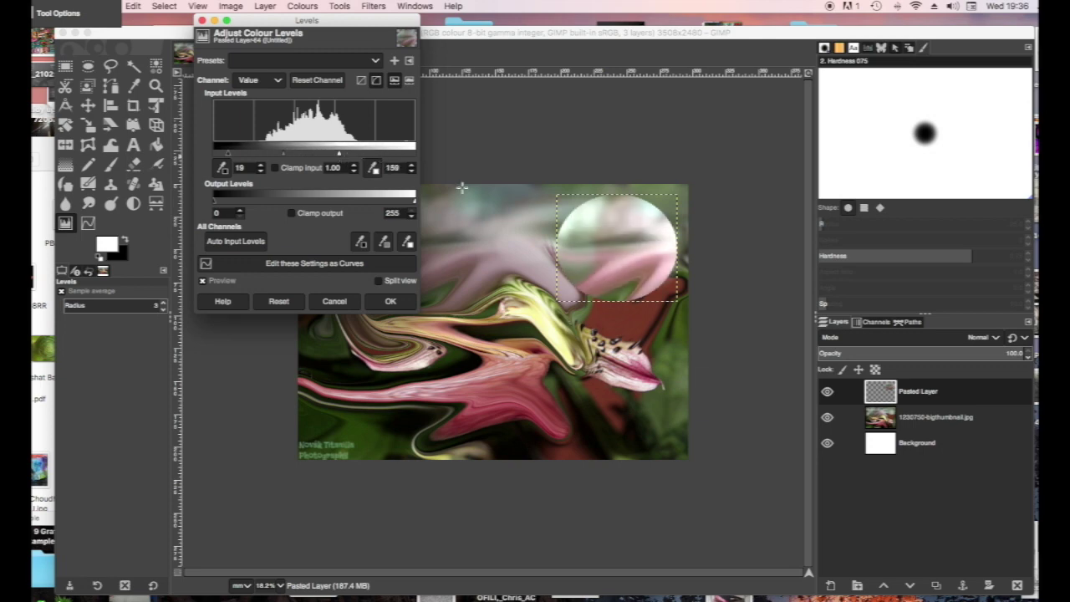
click(387, 300)
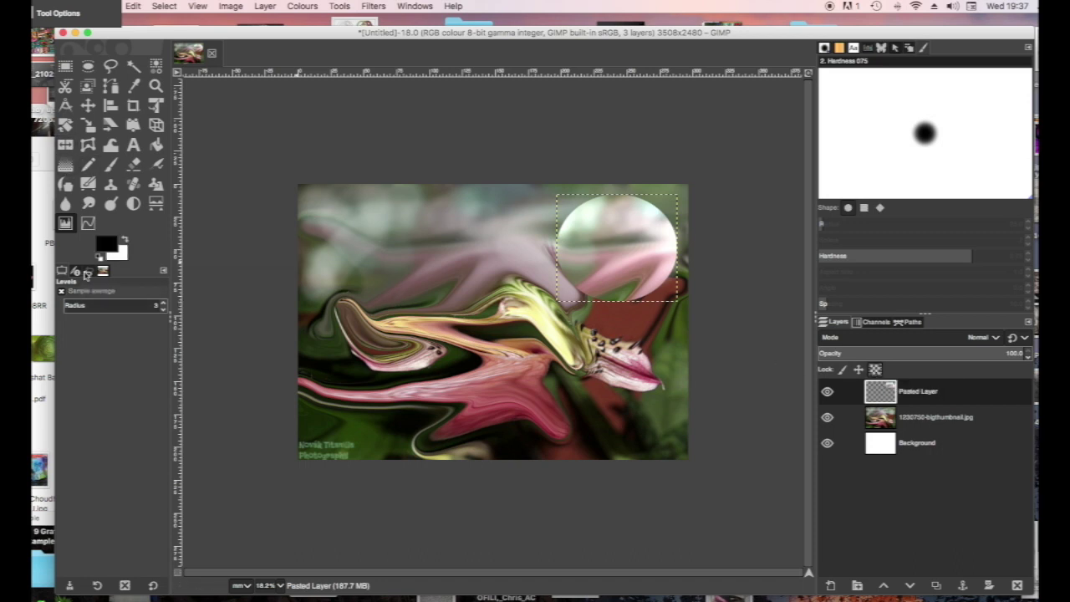
Shade the pasted circle's edges with low-opacity strokes, then whiten its upper-right area.
click(110, 164)
click(70, 311)
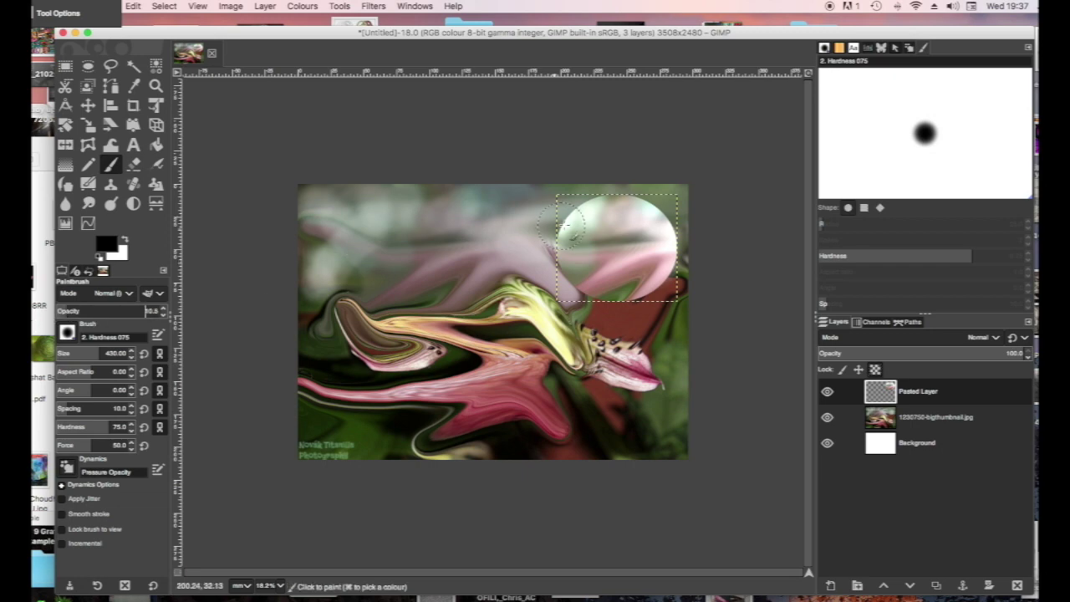
mouse_move(557, 259)
mouse_down()
mouse_move(583, 208)
mouse_move(564, 224)
mouse_move(571, 278)
mouse_move(604, 298)
mouse_move(661, 288)
mouse_move(583, 294)
mouse_up()
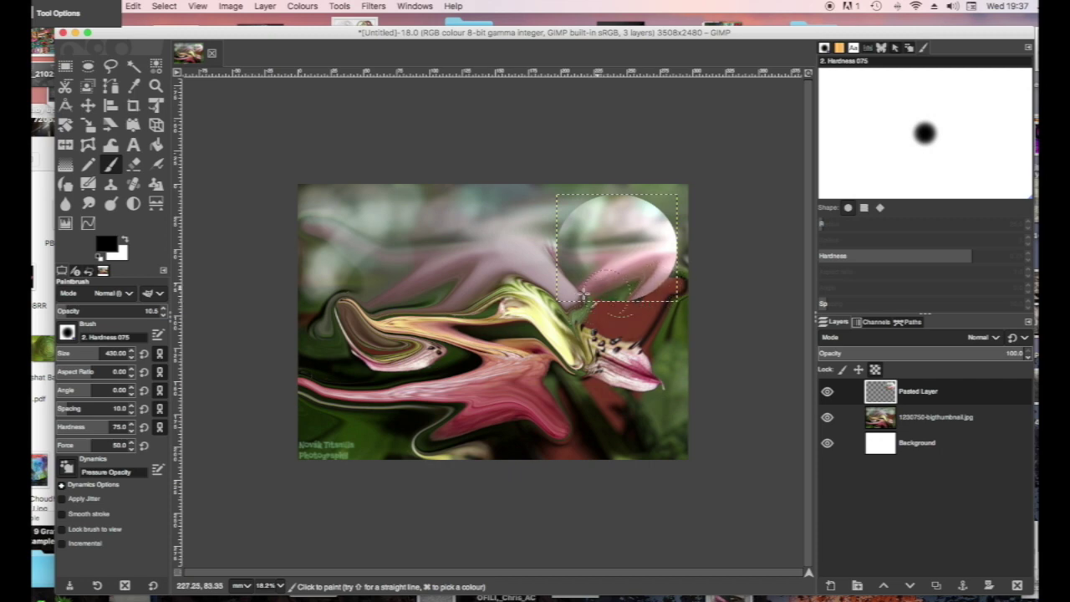
mouse_move(667, 277)
mouse_down()
mouse_move(563, 293)
mouse_move(633, 295)
mouse_move(656, 291)
mouse_move(570, 283)
mouse_up()
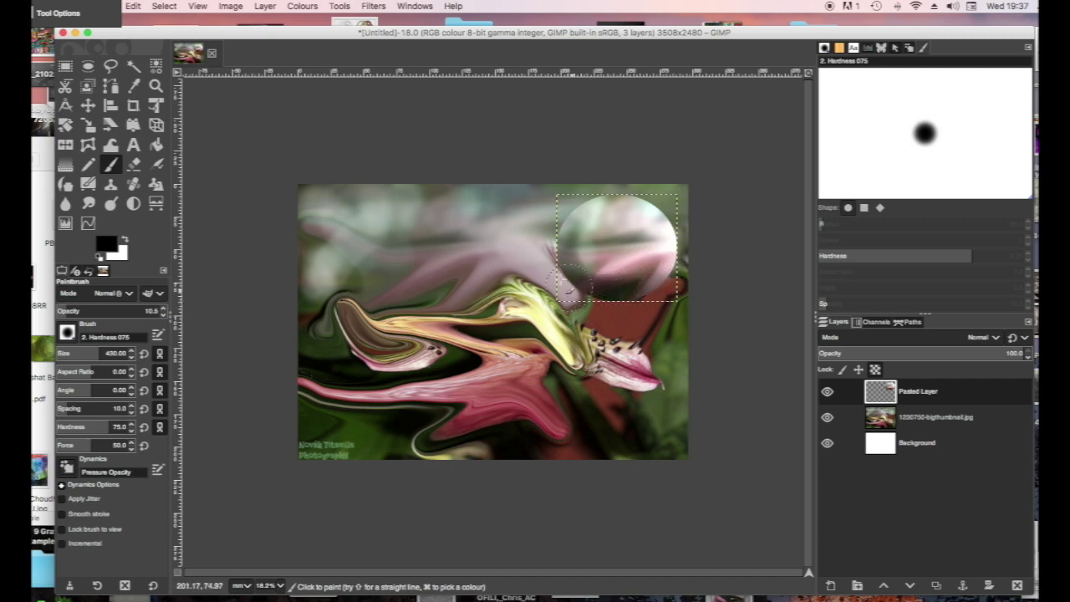
mouse_move(591, 212)
mouse_down()
mouse_move(567, 238)
mouse_move(581, 286)
mouse_up()
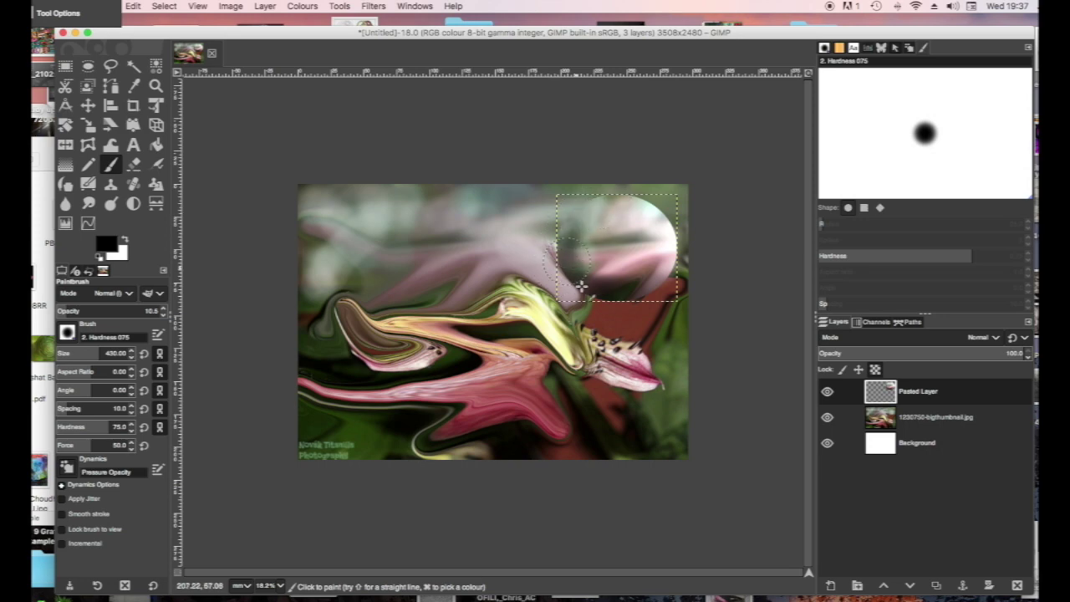
mouse_move(684, 253)
mouse_down()
mouse_move(655, 300)
mouse_move(677, 249)
mouse_move(611, 294)
mouse_move(559, 225)
mouse_move(608, 199)
mouse_move(568, 237)
mouse_up()
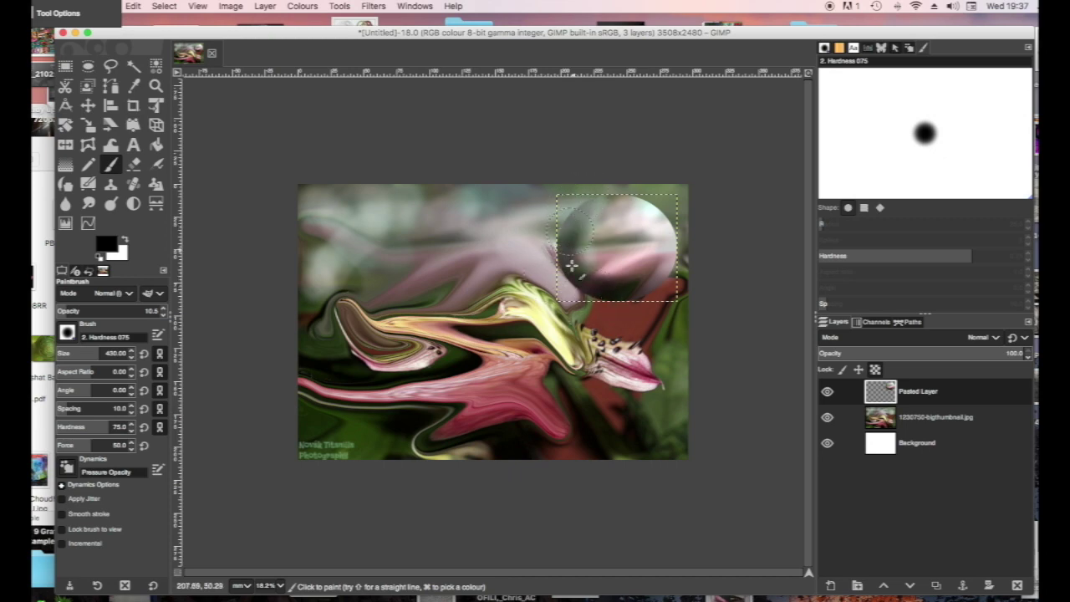
click(123, 241)
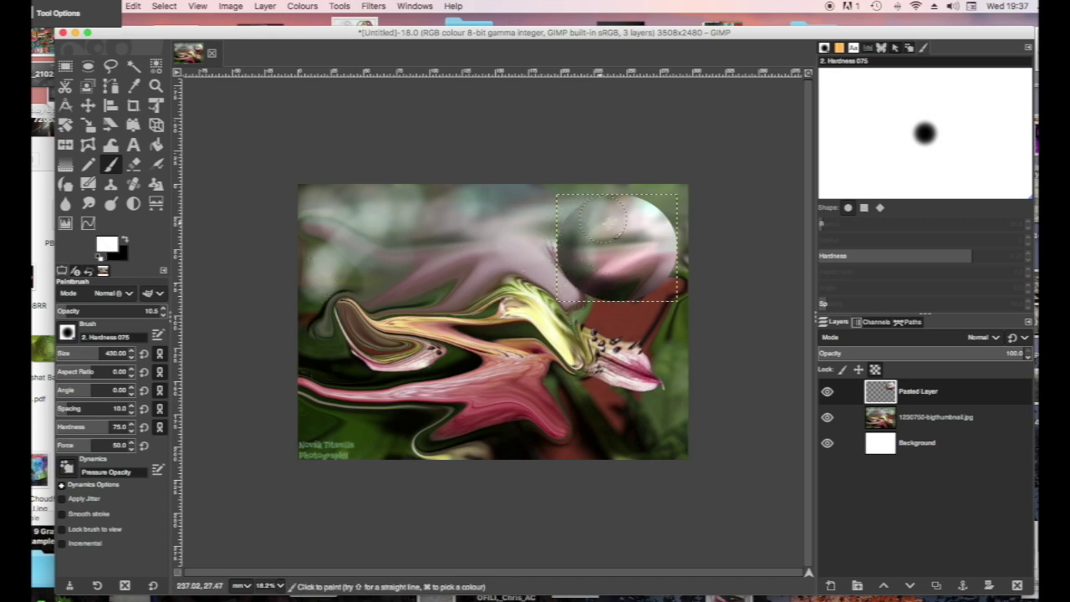
mouse_move(648, 266)
mouse_down()
mouse_move(628, 283)
mouse_move(645, 243)
mouse_move(620, 281)
mouse_move(602, 287)
mouse_move(579, 271)
mouse_move(639, 275)
mouse_move(555, 286)
mouse_up()
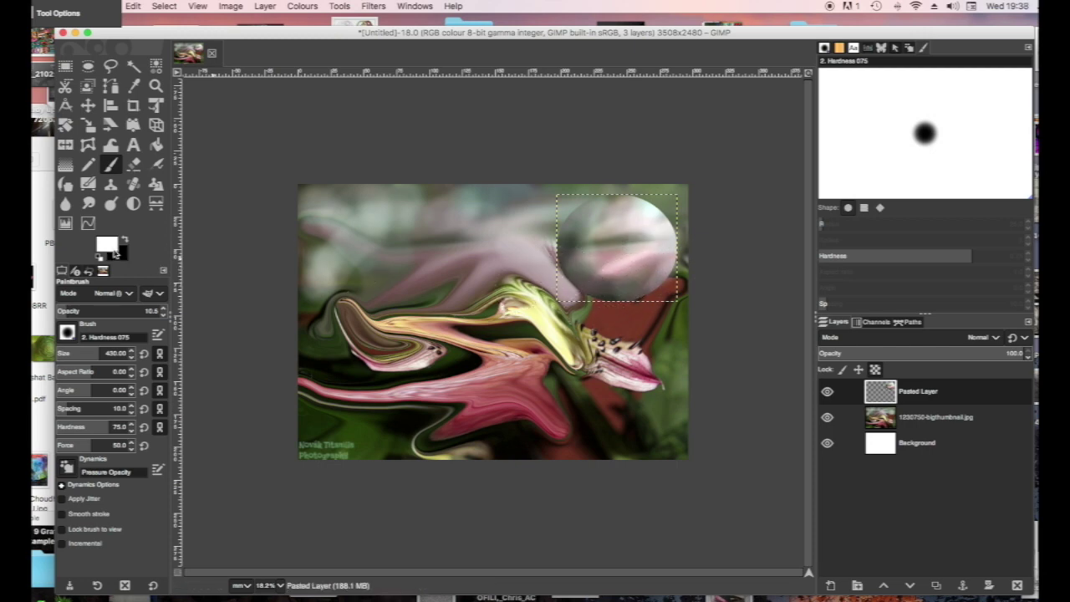
Tint the circle's left side light lavender at 10.5 opacity.
click(113, 249)
click(127, 148)
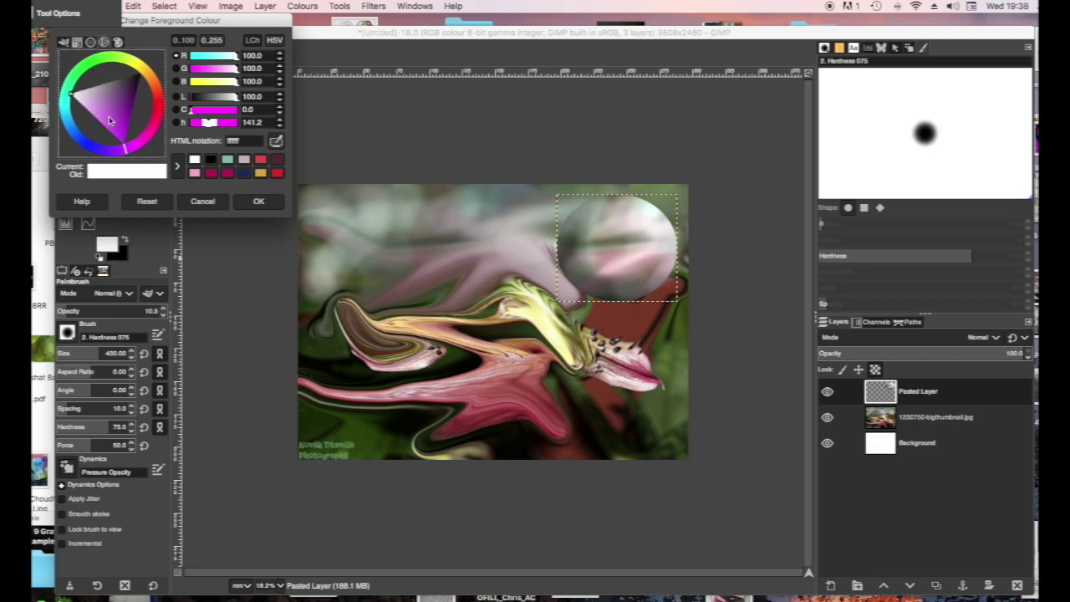
drag(113, 121, 96, 92)
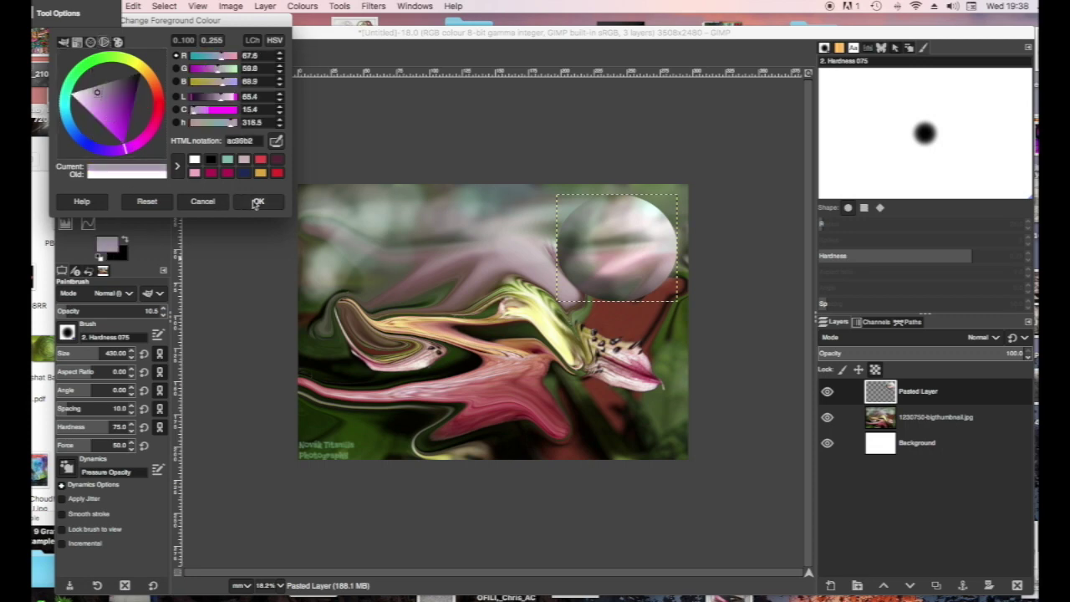
click(258, 201)
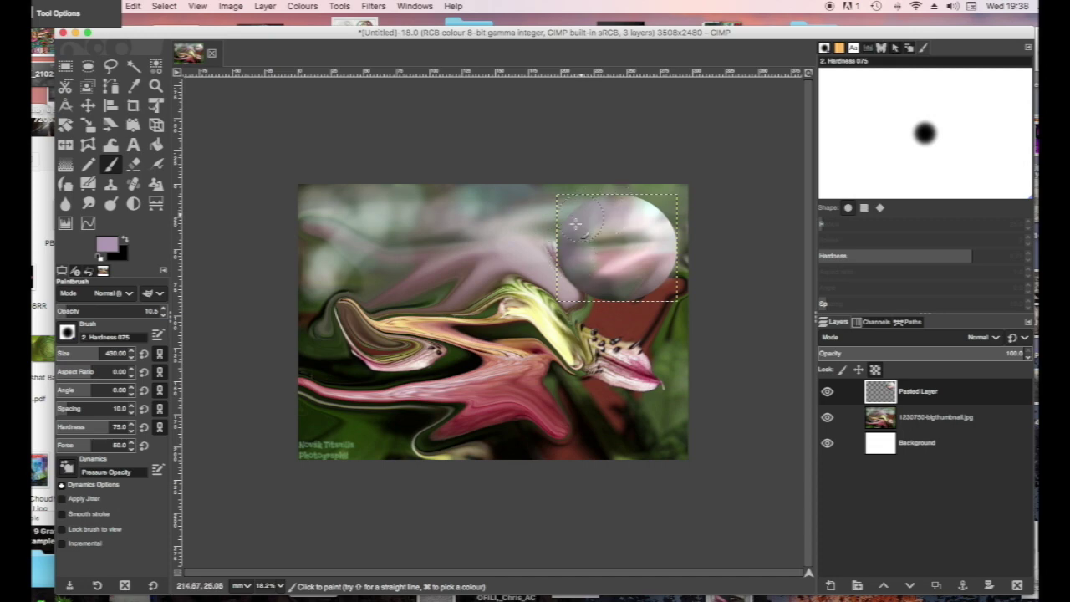
mouse_move(595, 290)
mouse_down()
mouse_move(580, 228)
mouse_move(610, 220)
mouse_move(596, 249)
mouse_move(600, 284)
mouse_move(585, 290)
mouse_move(628, 290)
mouse_move(573, 271)
mouse_move(560, 244)
mouse_move(633, 216)
mouse_move(616, 209)
mouse_move(575, 219)
mouse_move(569, 261)
mouse_move(681, 287)
mouse_move(656, 203)
mouse_move(668, 246)
mouse_move(666, 232)
mouse_move(651, 288)
mouse_up()
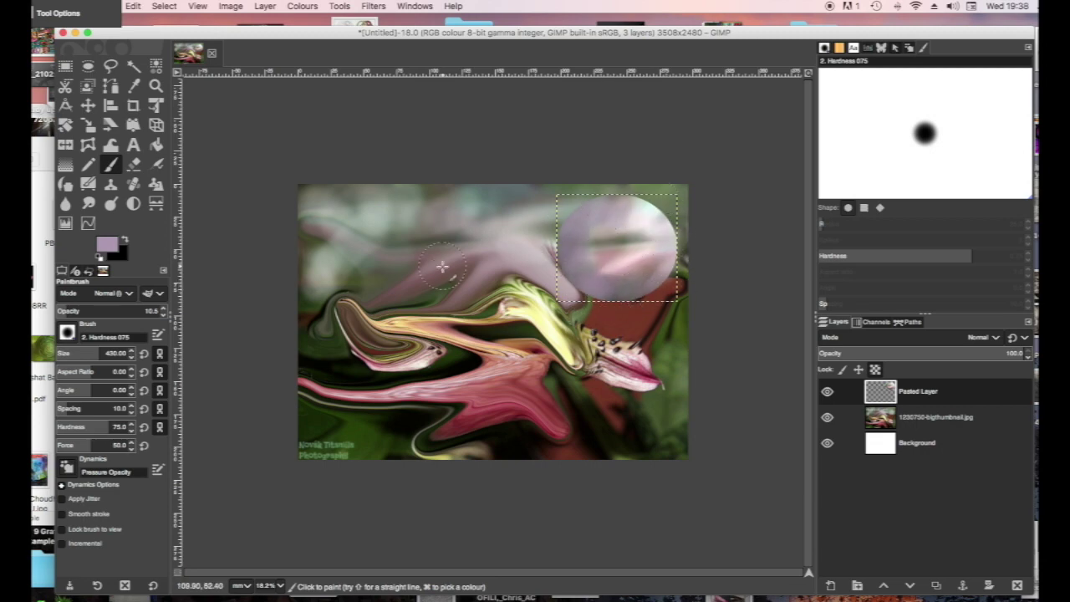
click(371, 7)
Set Hue-Saturation to hue -89.5, lightness -58.6, saturation 70.9 on the moon disc, then bring Finder forward.
mouse_move(302, 6)
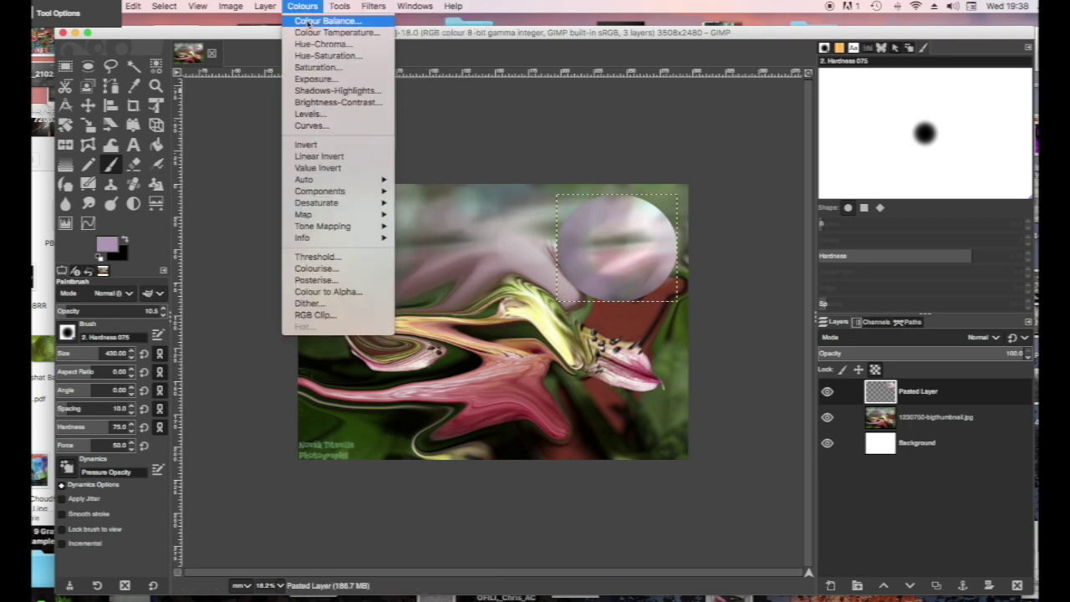
click(324, 56)
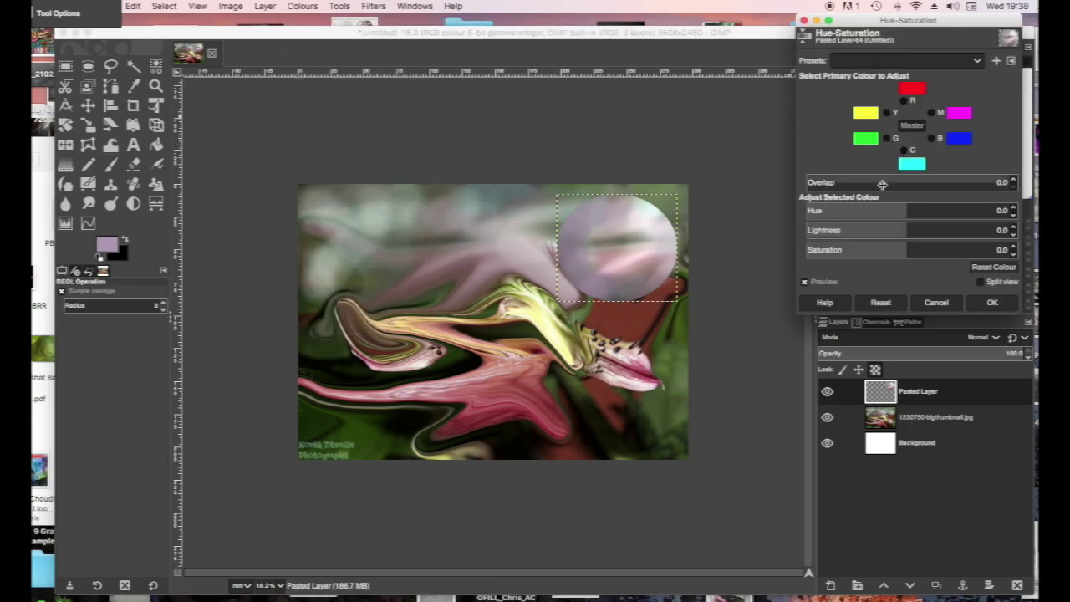
drag(909, 209, 800, 232)
drag(899, 232, 797, 230)
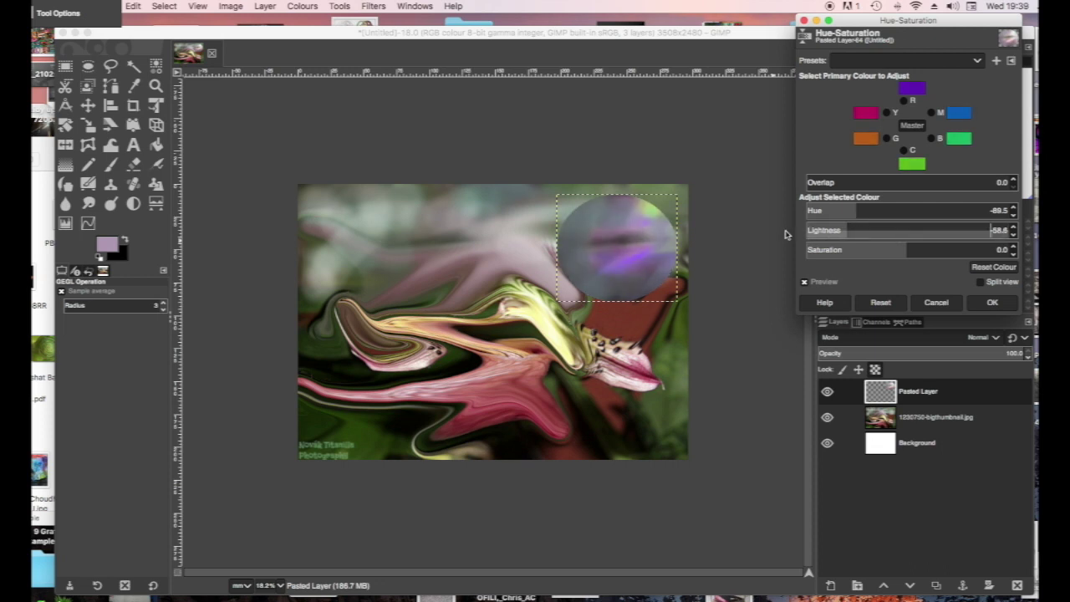
drag(920, 253, 957, 259)
click(992, 304)
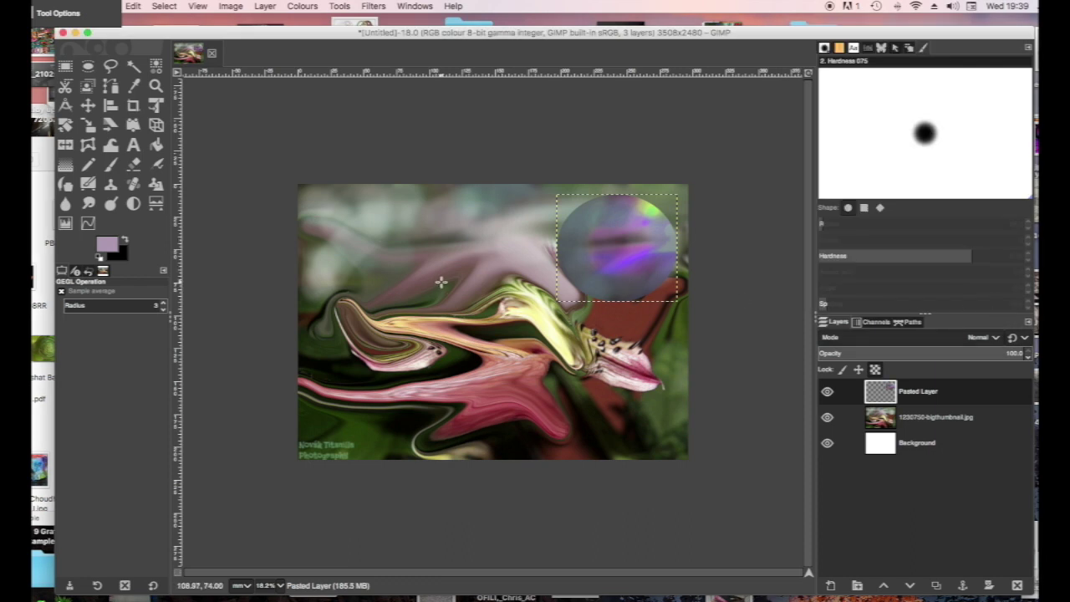
click(47, 240)
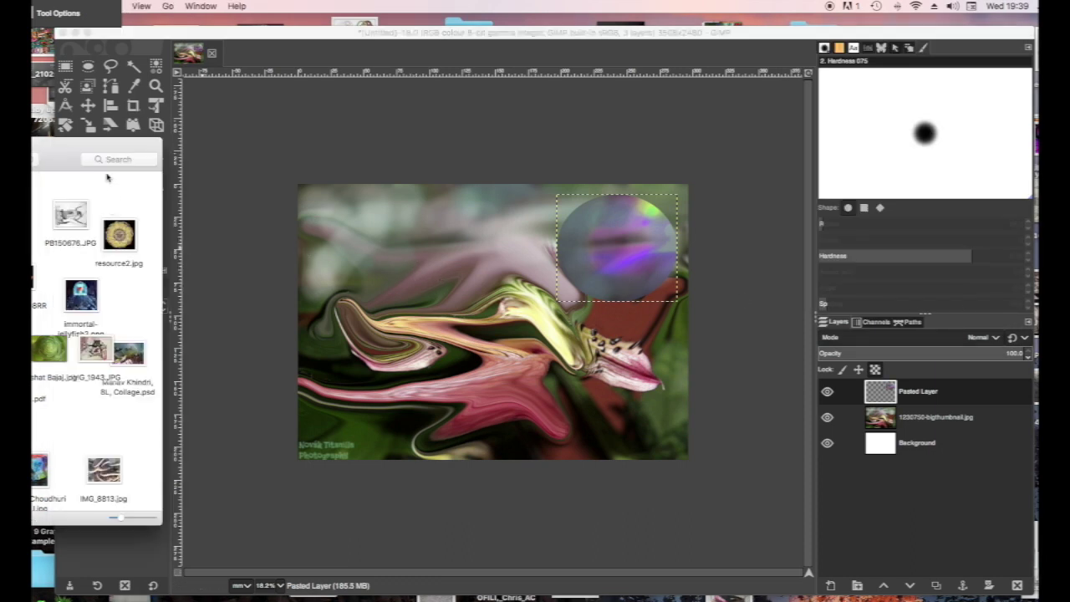
Drag the nealan.jpg sketch from Finder into the collage as a new layer.
drag(59, 162, 156, 169)
drag(90, 221, 458, 289)
drag(214, 158, 151, 191)
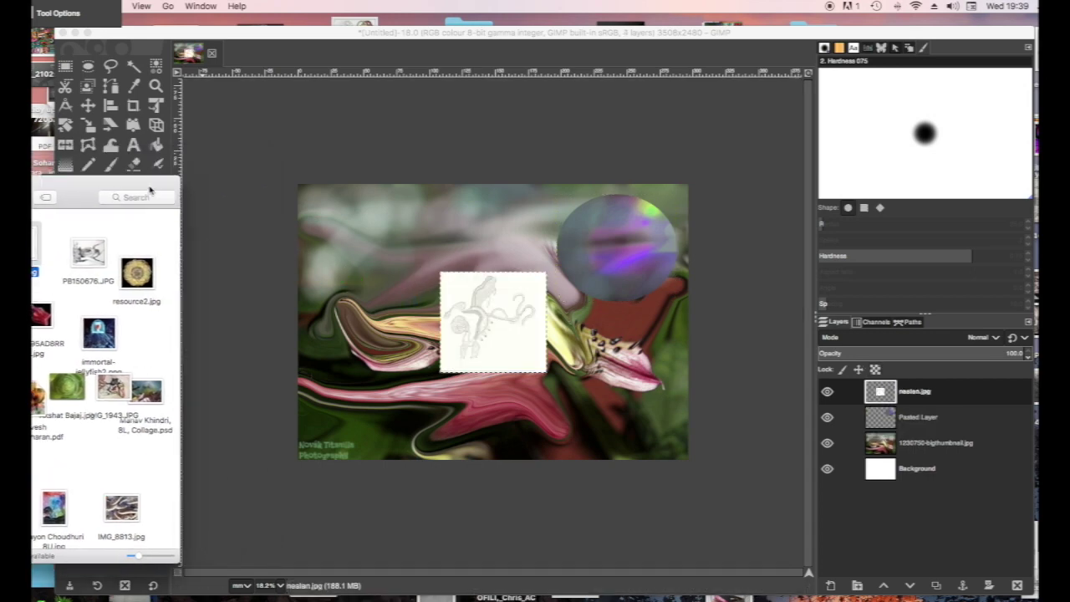
click(285, 40)
Scale the sketch layer up over the centre of the orchid.
key(shift+s)
click(444, 273)
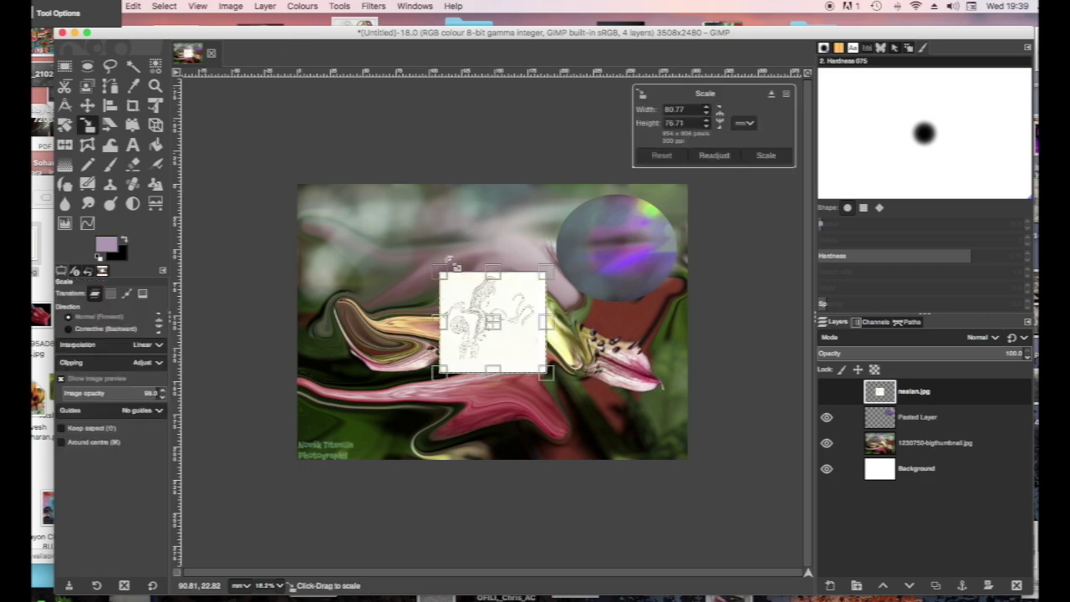
drag(443, 272, 360, 213)
drag(534, 362, 549, 381)
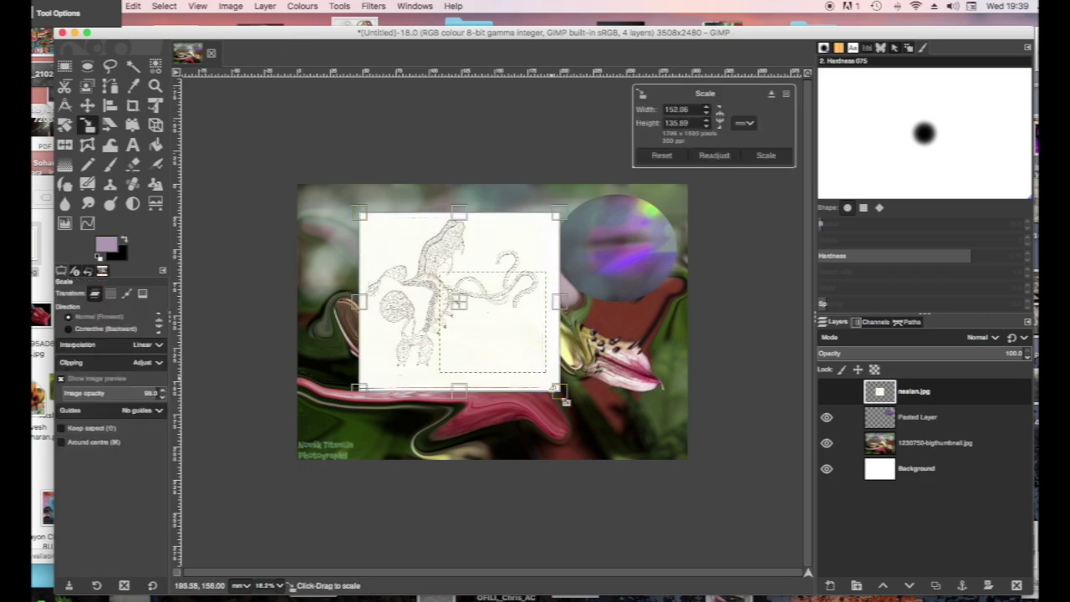
click(765, 156)
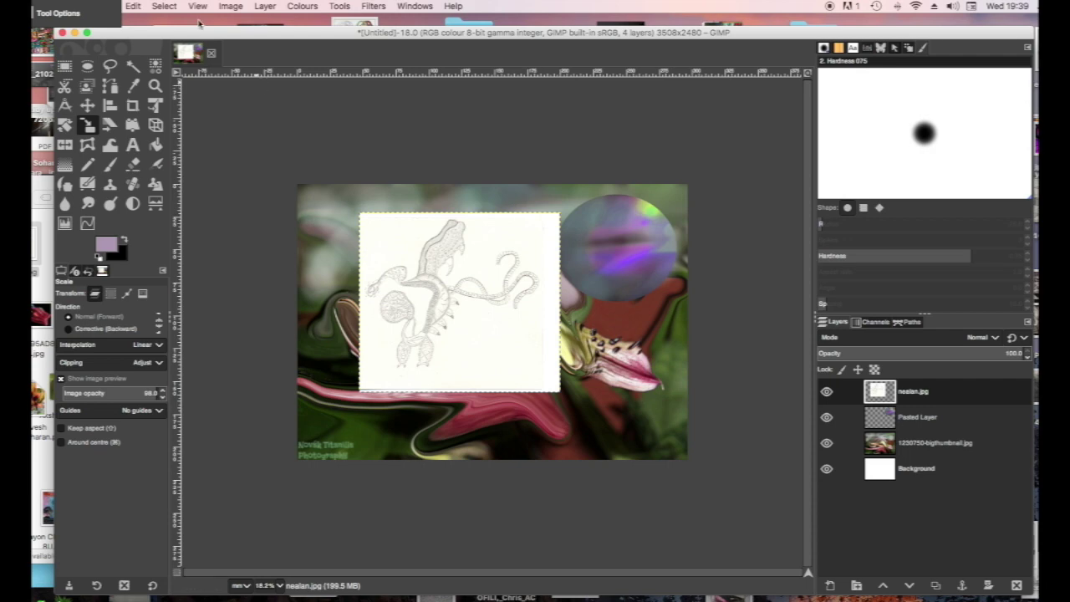
Apply a 235–255 Threshold so the sketch shows crisp black lines on white.
click(292, 7)
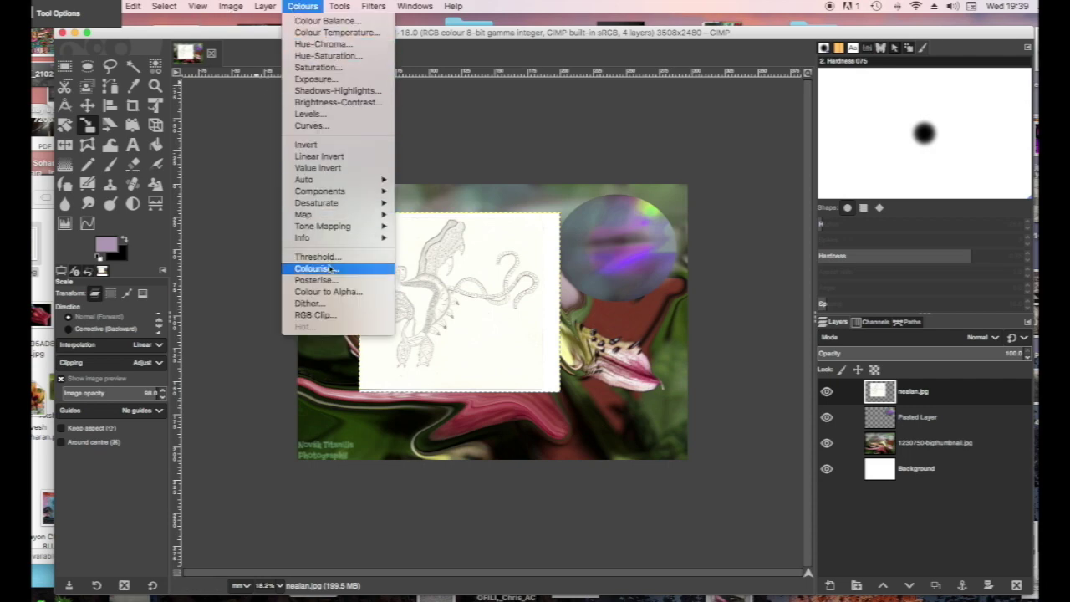
click(382, 256)
drag(324, 144, 413, 143)
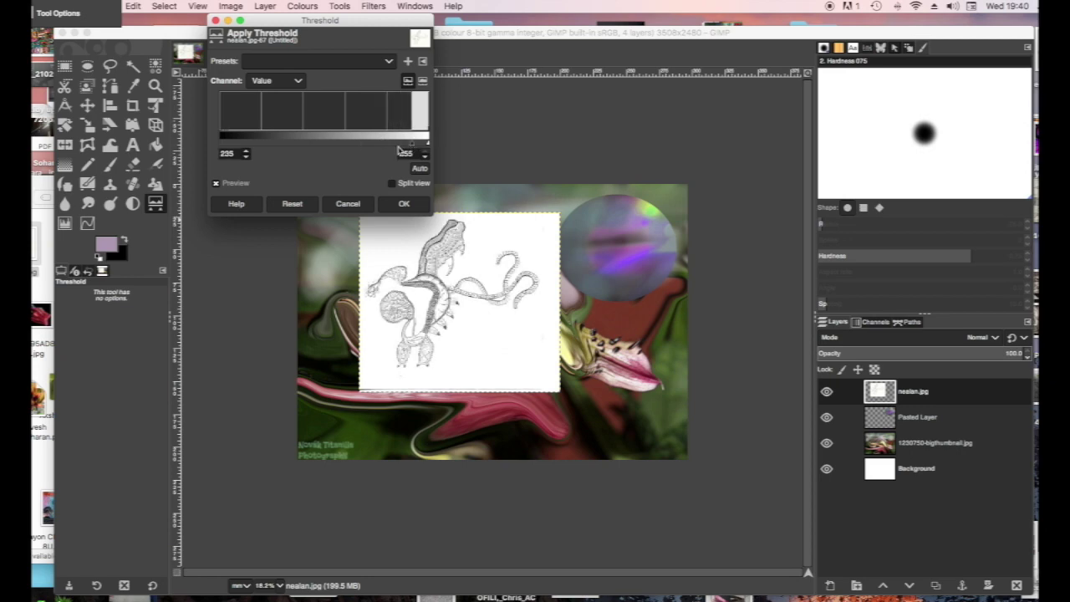
click(405, 204)
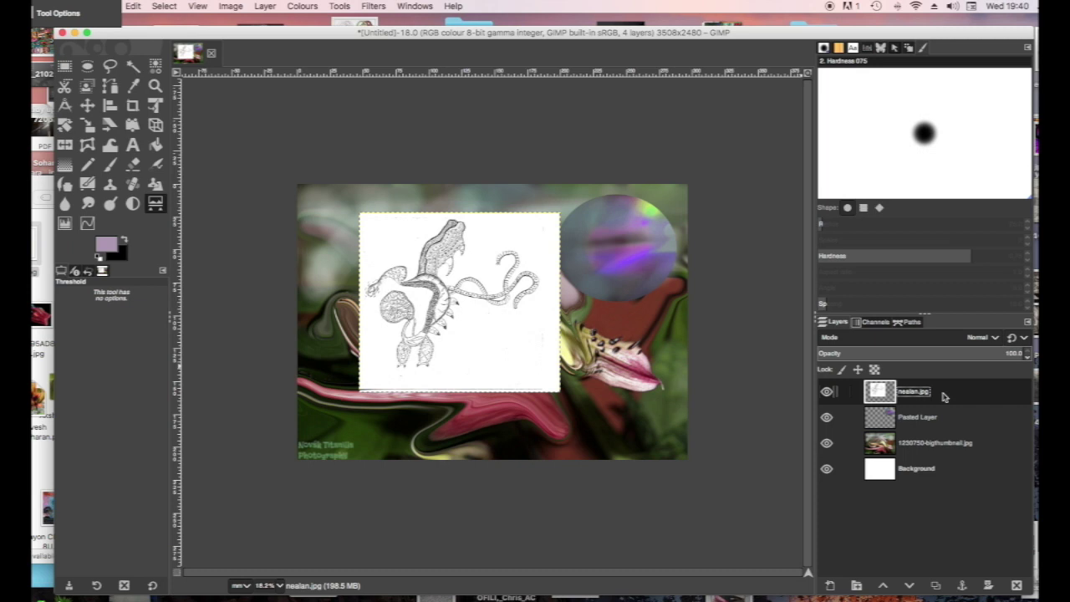
right_click(943, 396)
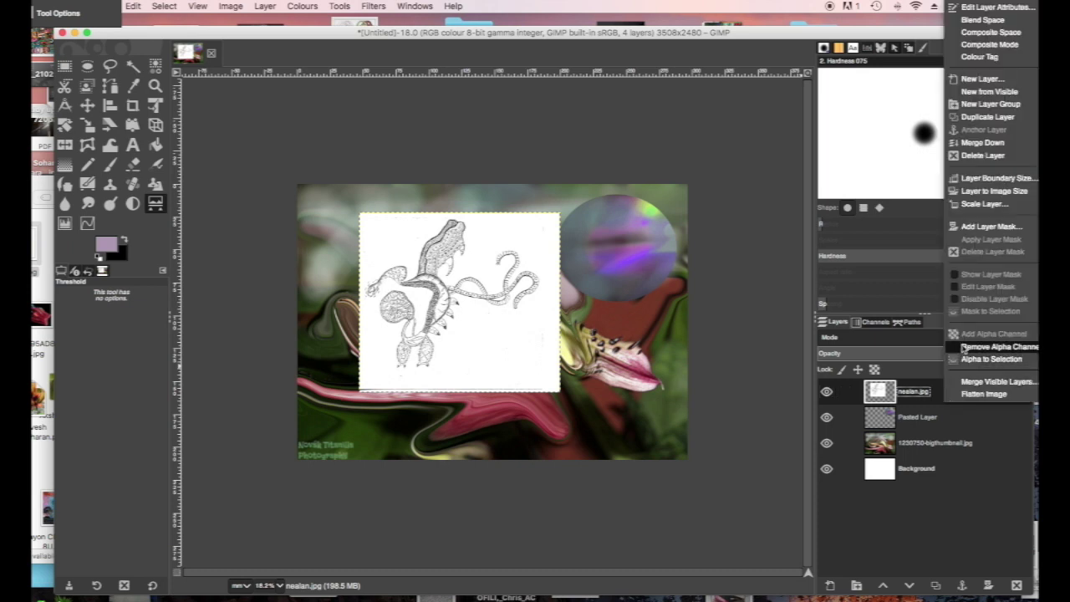
Fuzzy-select the sketch's white background at threshold 21.3, cut it, and clear the selection.
click(940, 391)
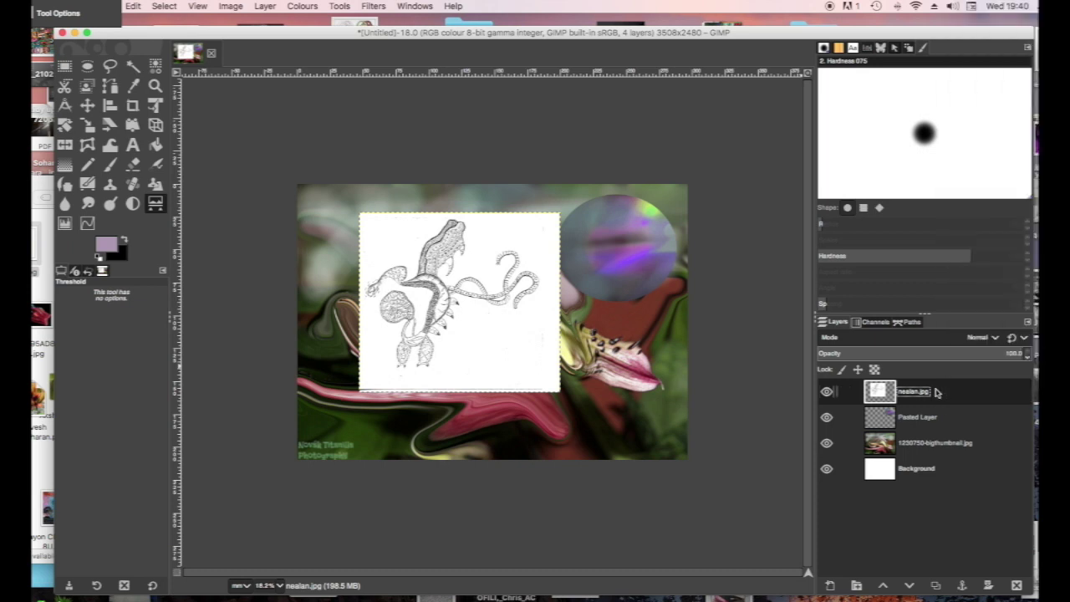
click(135, 67)
click(376, 232)
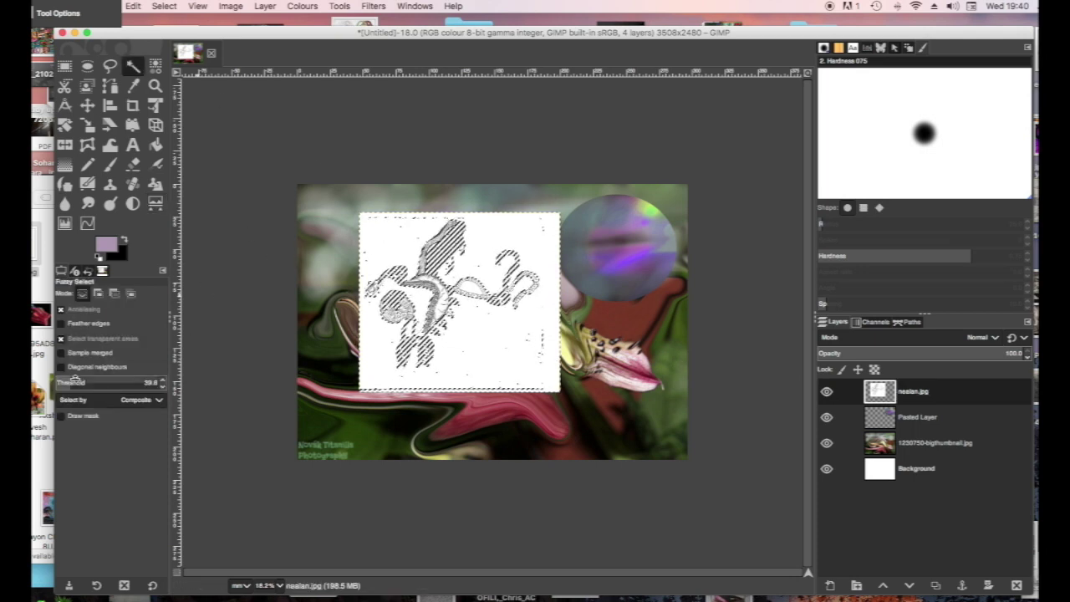
drag(74, 382, 65, 382)
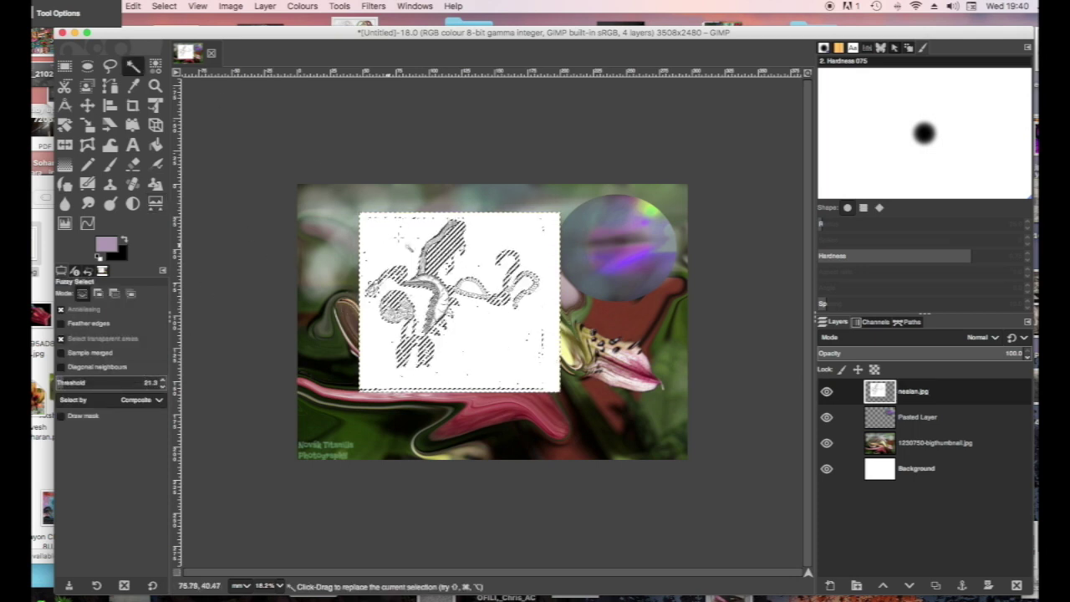
key(ctrl+x)
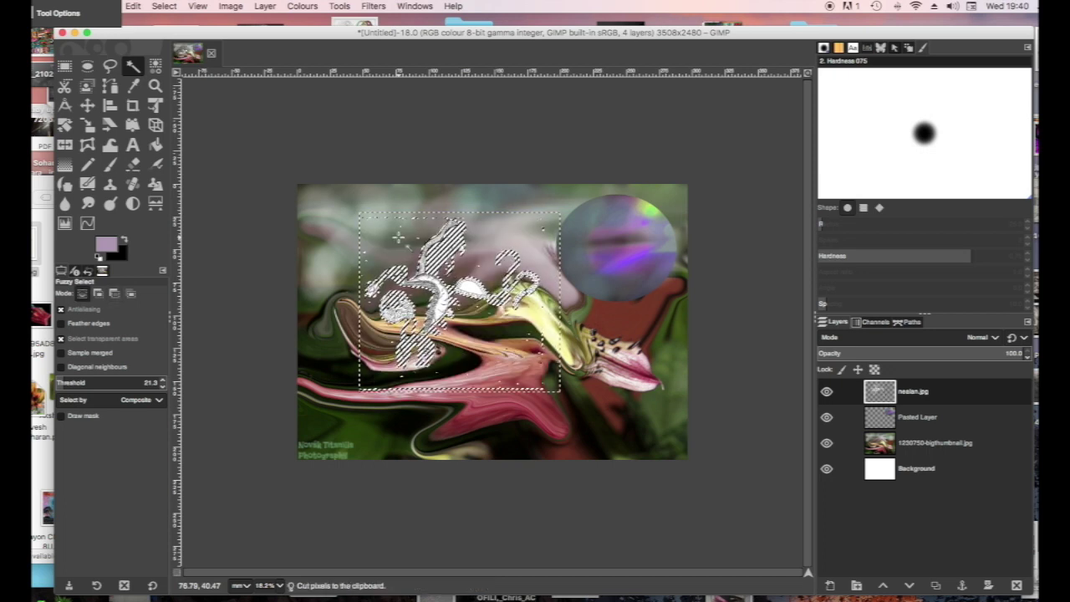
click(164, 6)
click(177, 36)
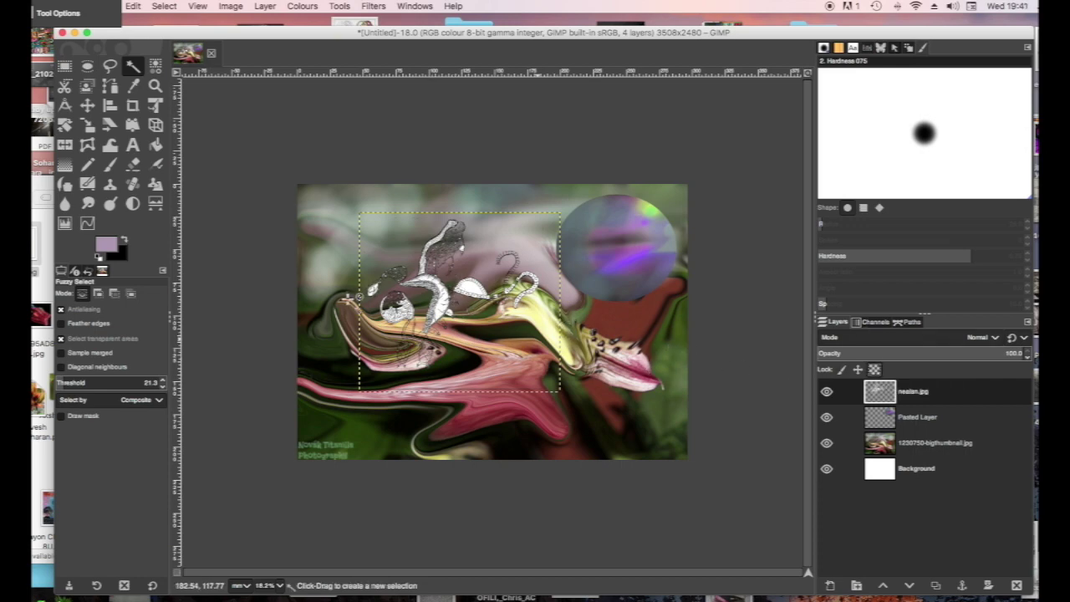
Set the foreground colour to a strong pink.
click(111, 245)
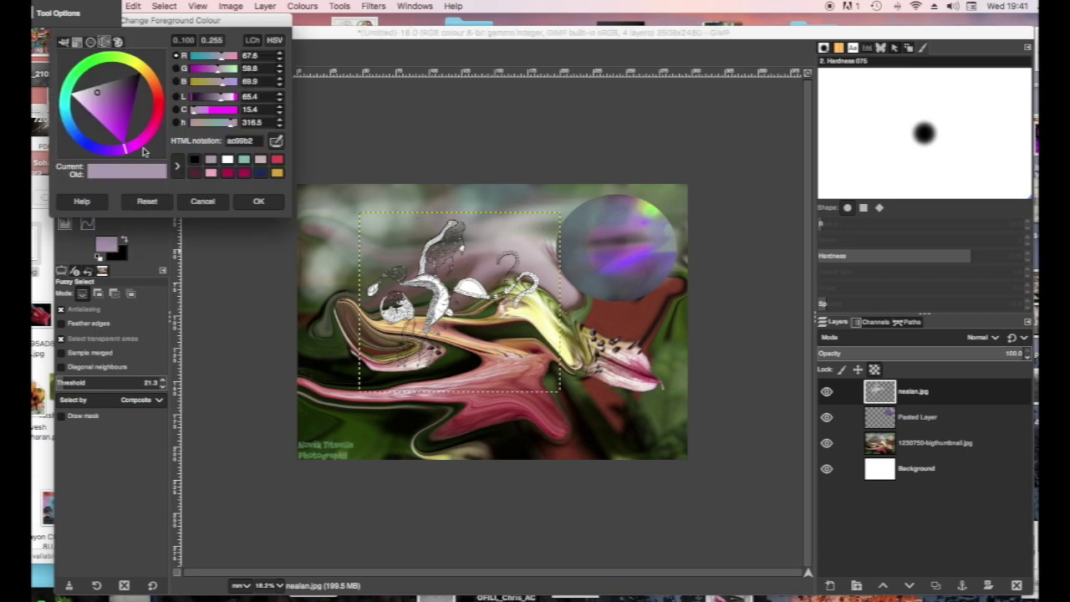
click(153, 132)
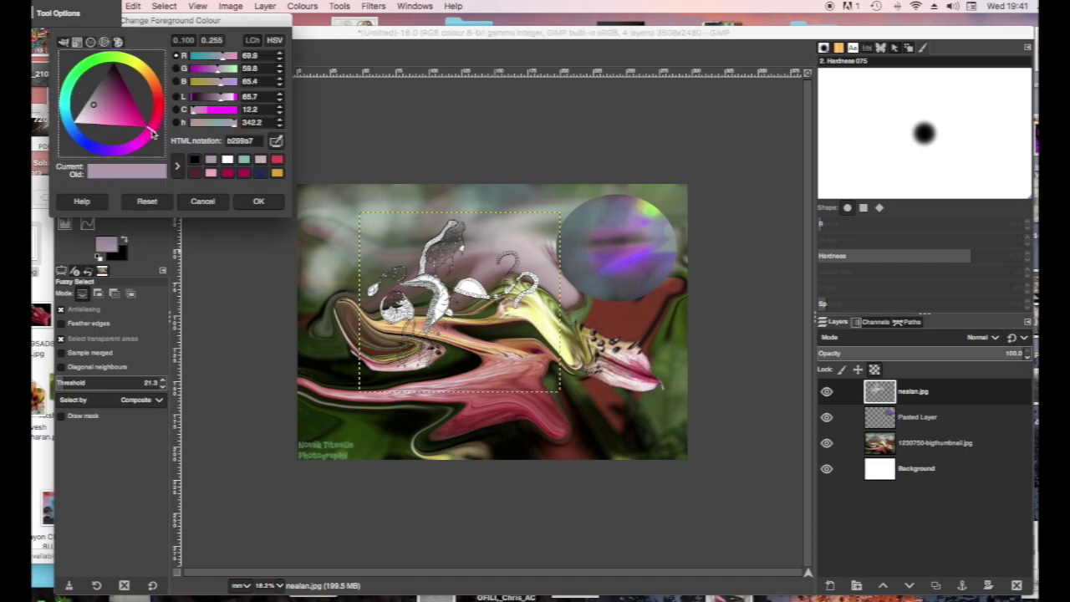
click(251, 204)
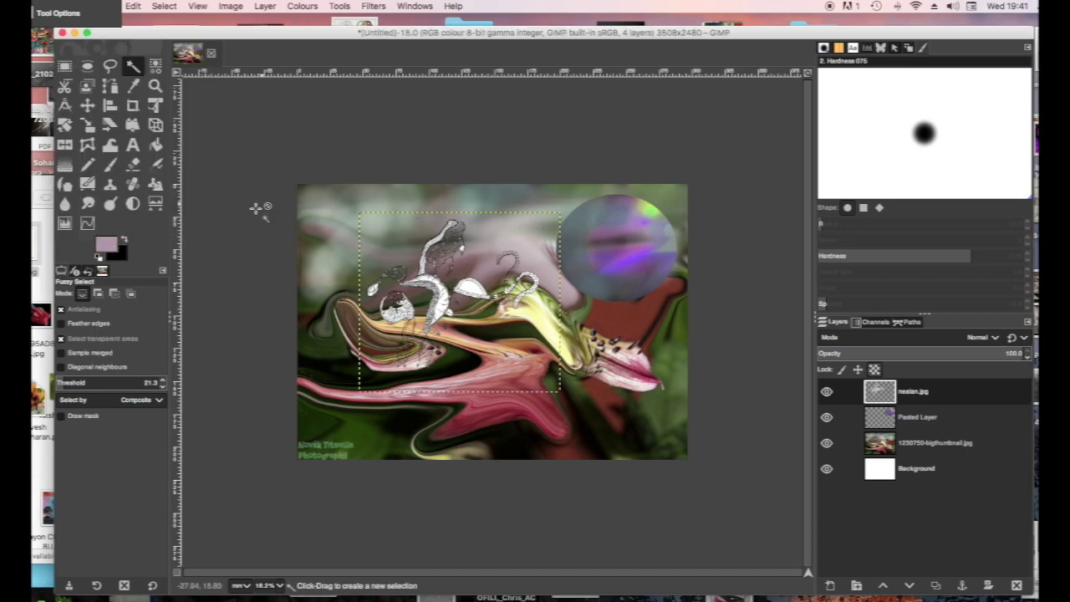
click(112, 248)
click(123, 117)
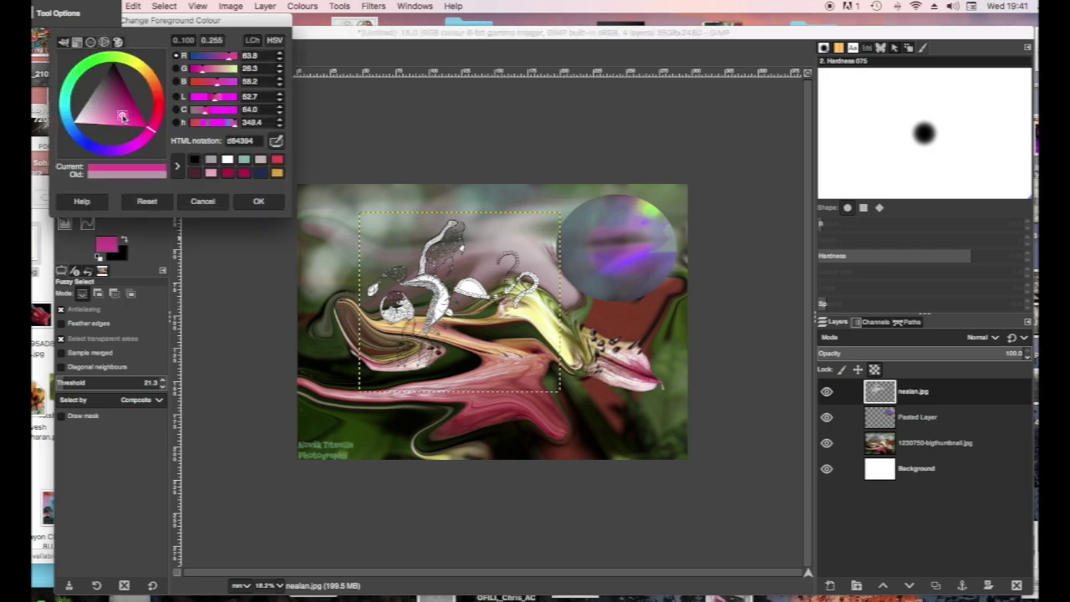
click(258, 203)
Brush pink strokes over the sketch figure and its white shape.
key(p)
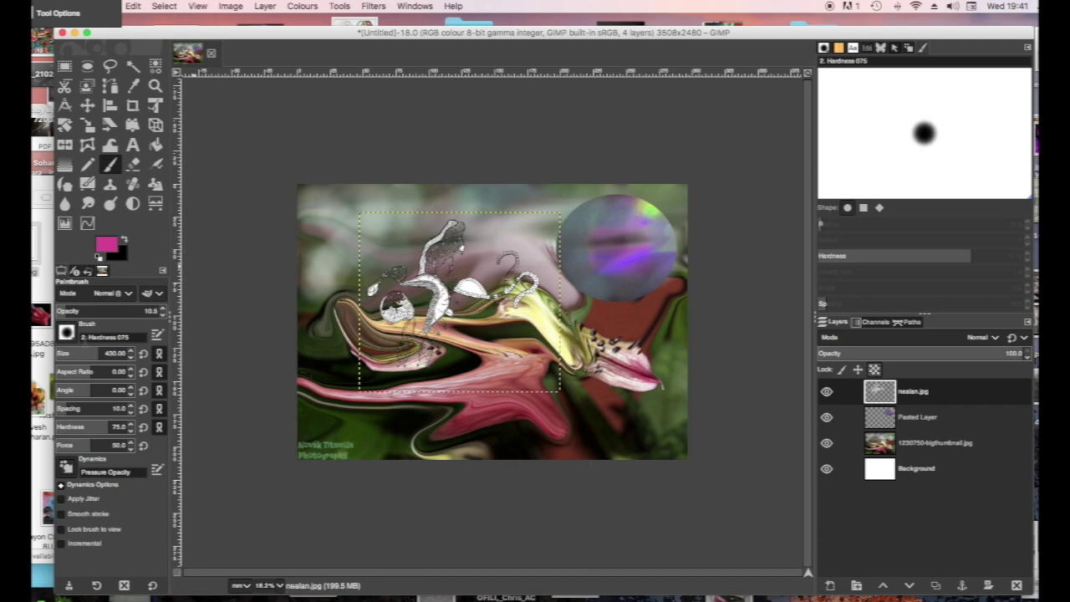
scroll(92, 353, down, 5)
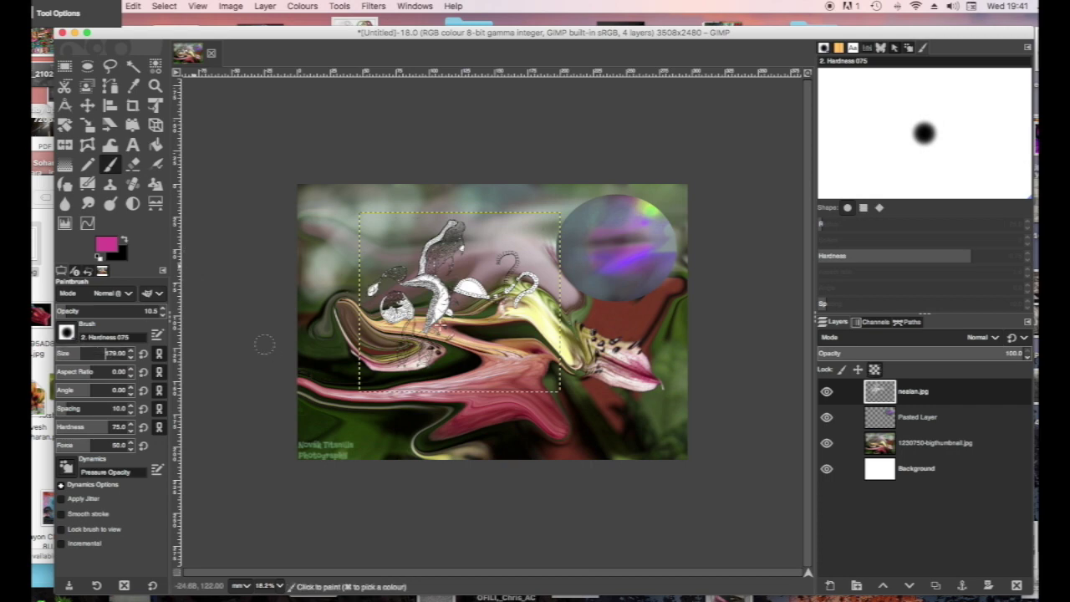
drag(428, 281, 437, 293)
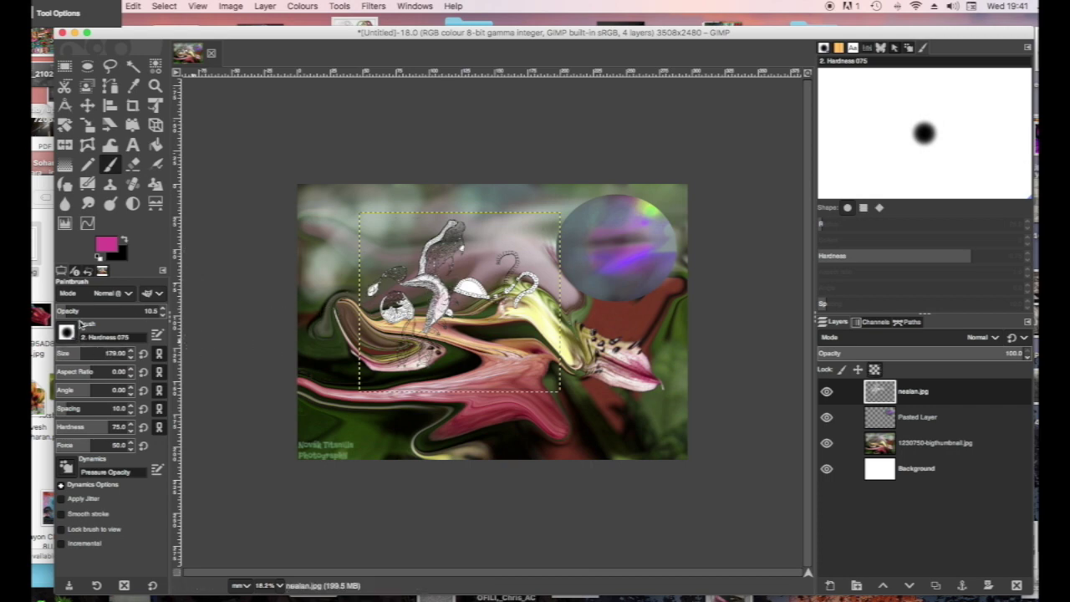
scroll(109, 311, up, 7)
mouse_move(418, 285)
mouse_down()
mouse_move(450, 303)
mouse_move(416, 337)
mouse_up()
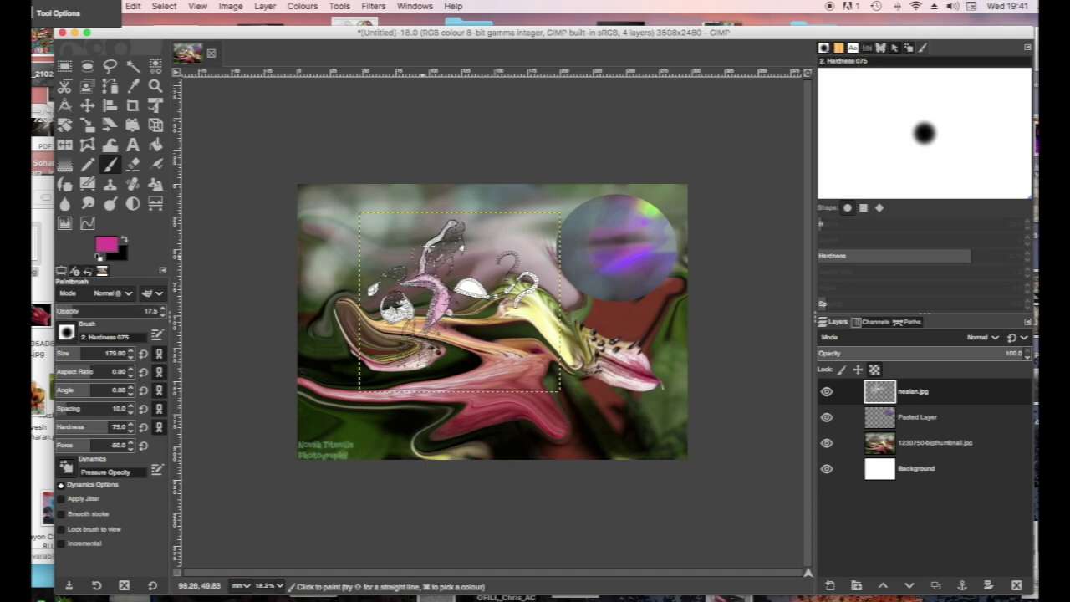
drag(447, 230, 432, 277)
mouse_move(440, 335)
mouse_down()
mouse_move(472, 291)
mouse_move(489, 302)
mouse_move(448, 294)
mouse_up()
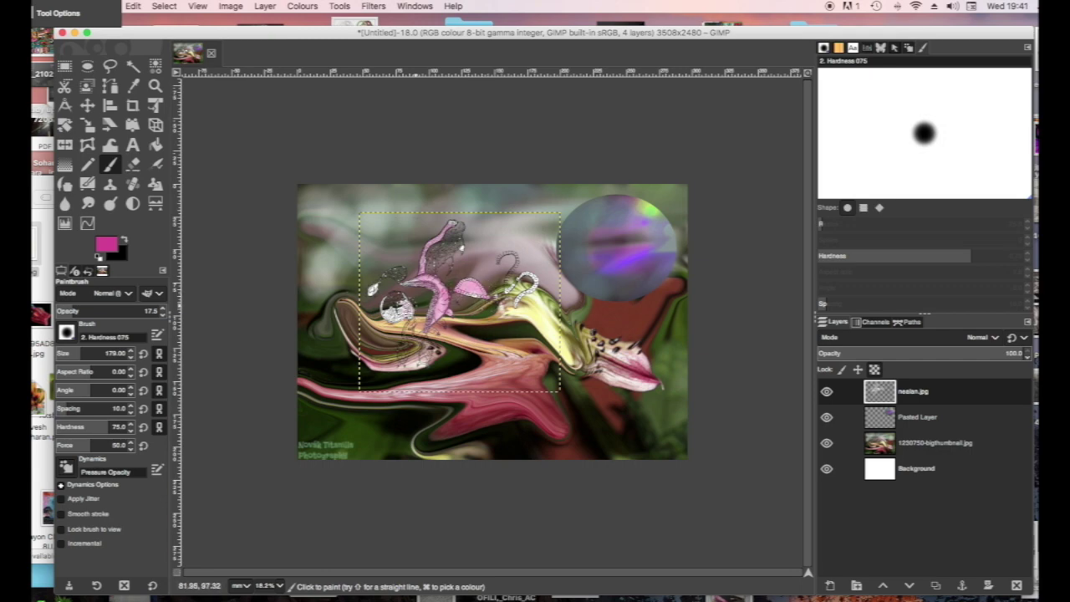
Switch to blue-violet and repaint the droplet, pink shape and tentacle with it.
click(106, 244)
click(87, 151)
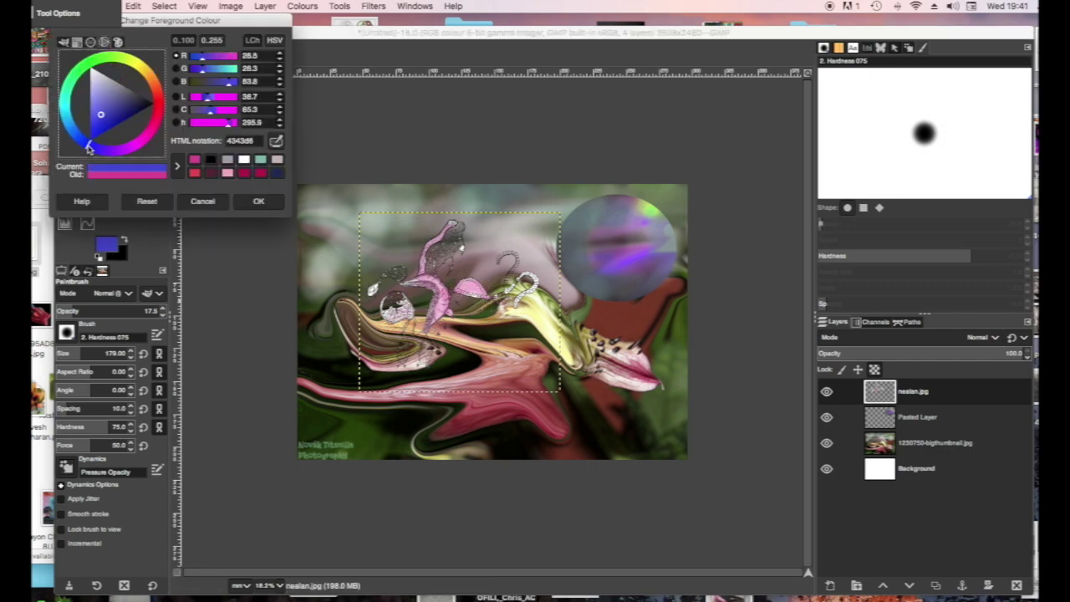
click(258, 201)
mouse_move(401, 317)
mouse_down()
mouse_move(391, 311)
mouse_move(433, 321)
mouse_up()
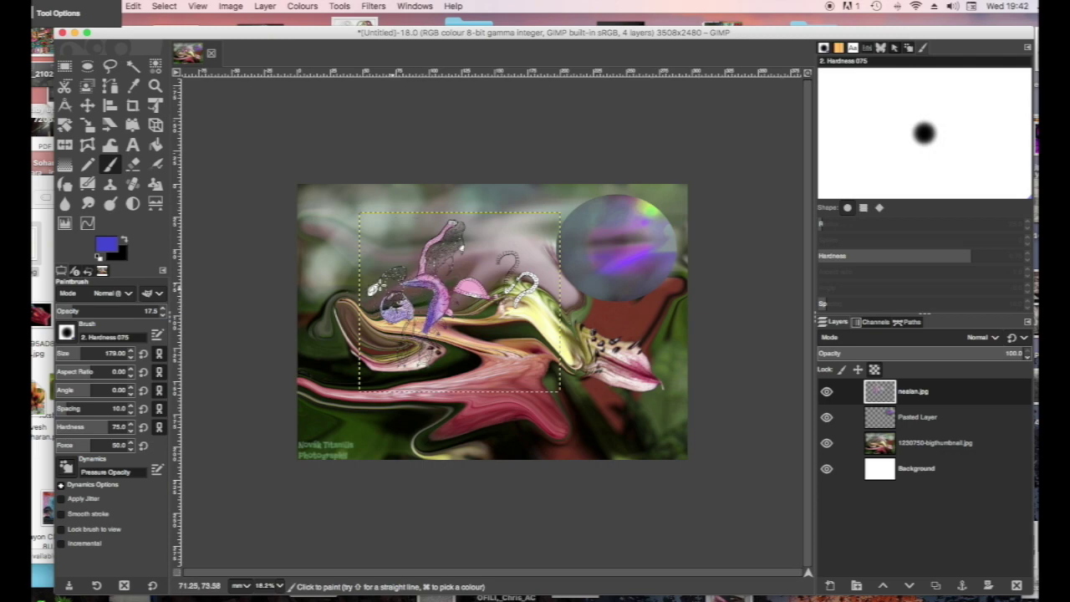
drag(471, 289, 506, 287)
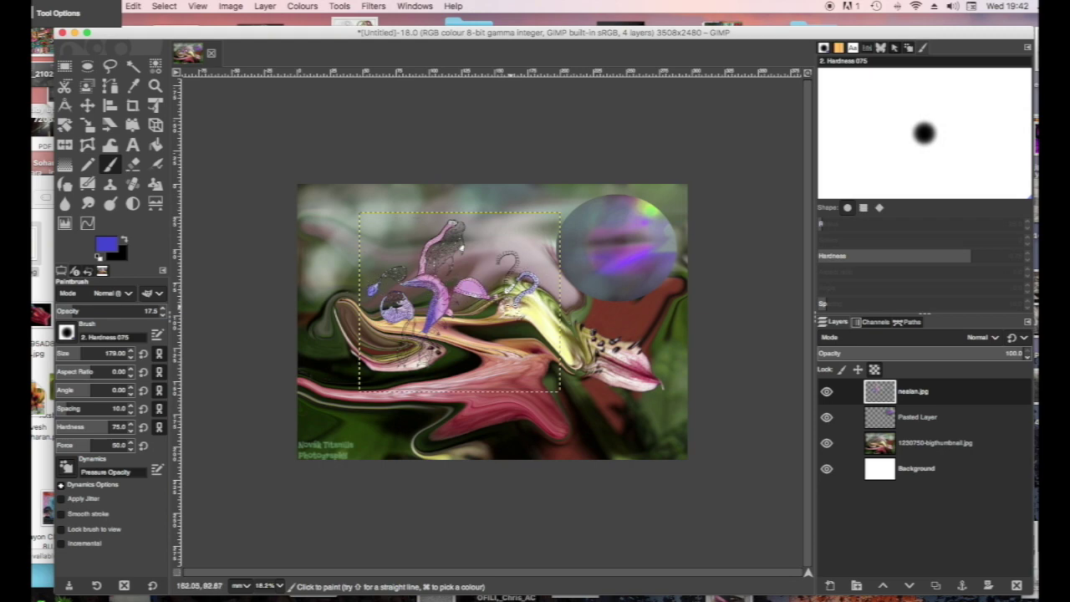
drag(431, 236, 420, 276)
Scale the nealan.jpg layer up to about 210×199 mm across the left side.
key(shift+s)
click(226, 337)
drag(361, 216, 315, 186)
drag(559, 393, 578, 436)
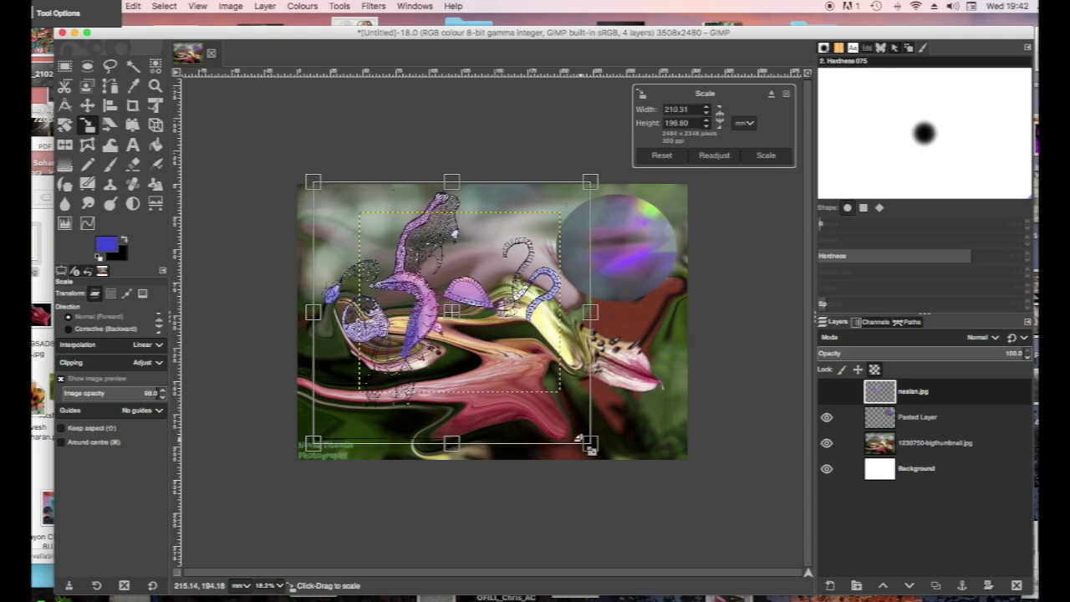
click(766, 155)
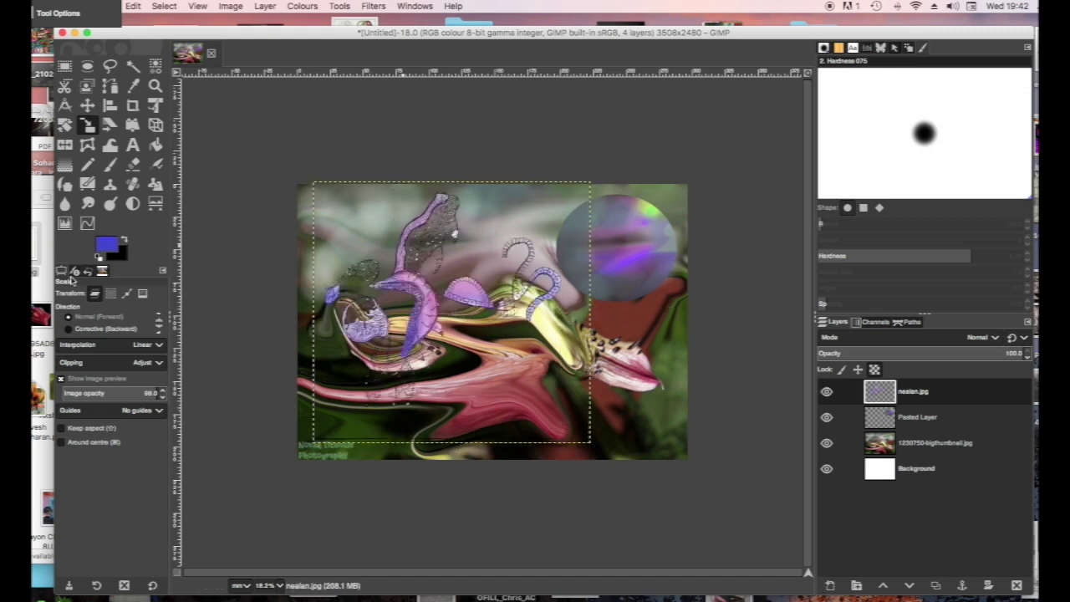
click(42, 275)
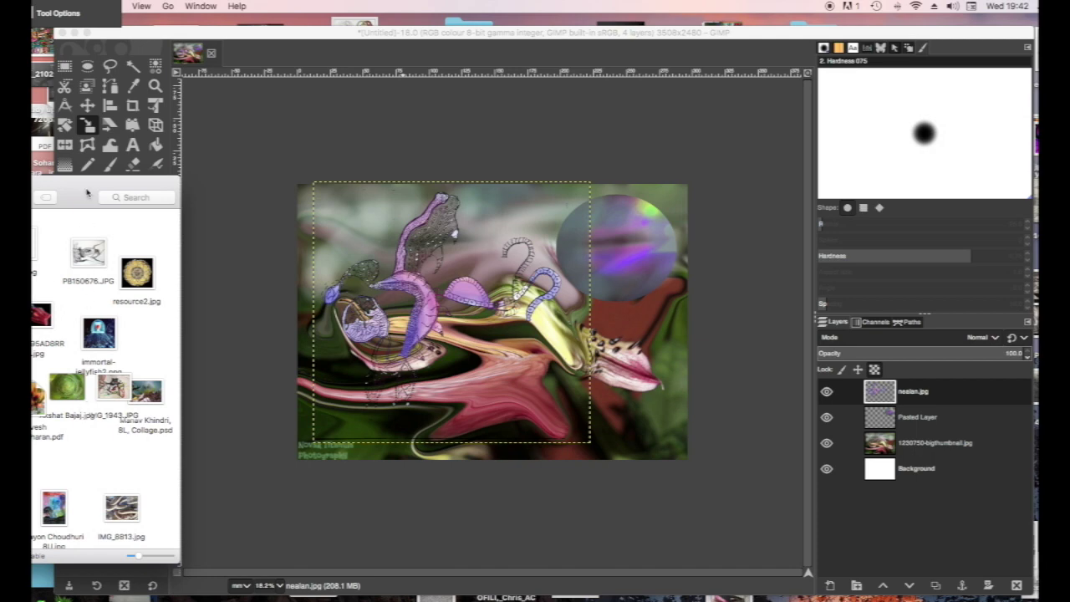
drag(87, 193, 208, 193)
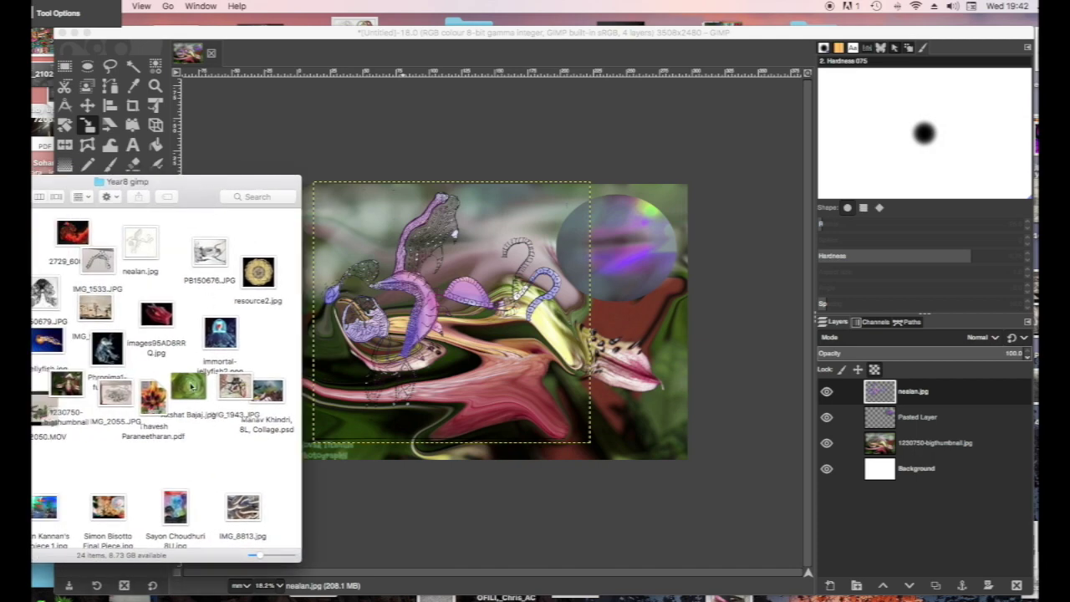
drag(191, 385, 425, 409)
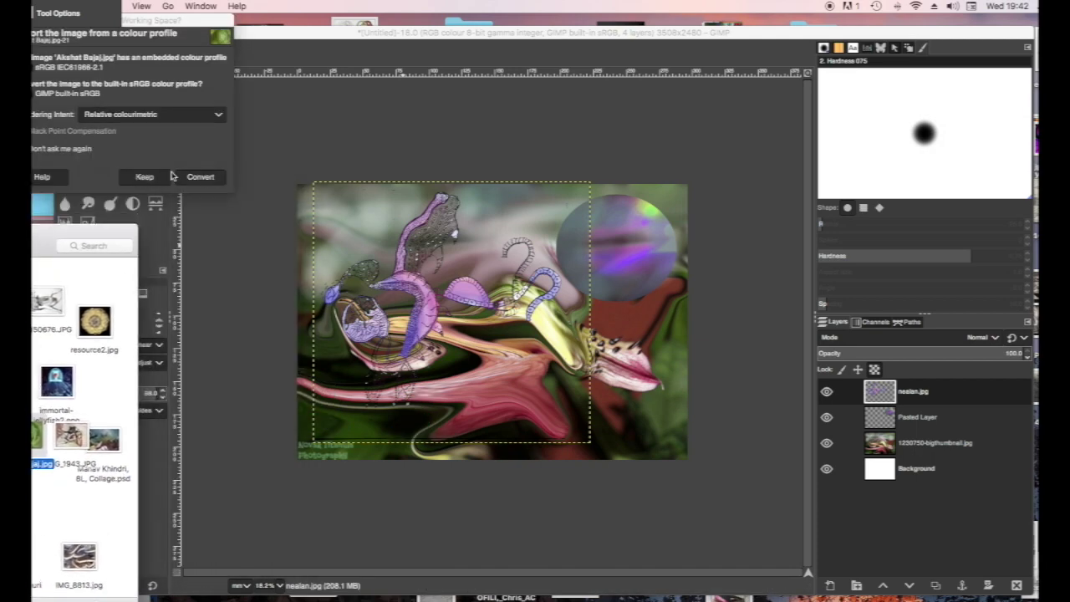
click(200, 178)
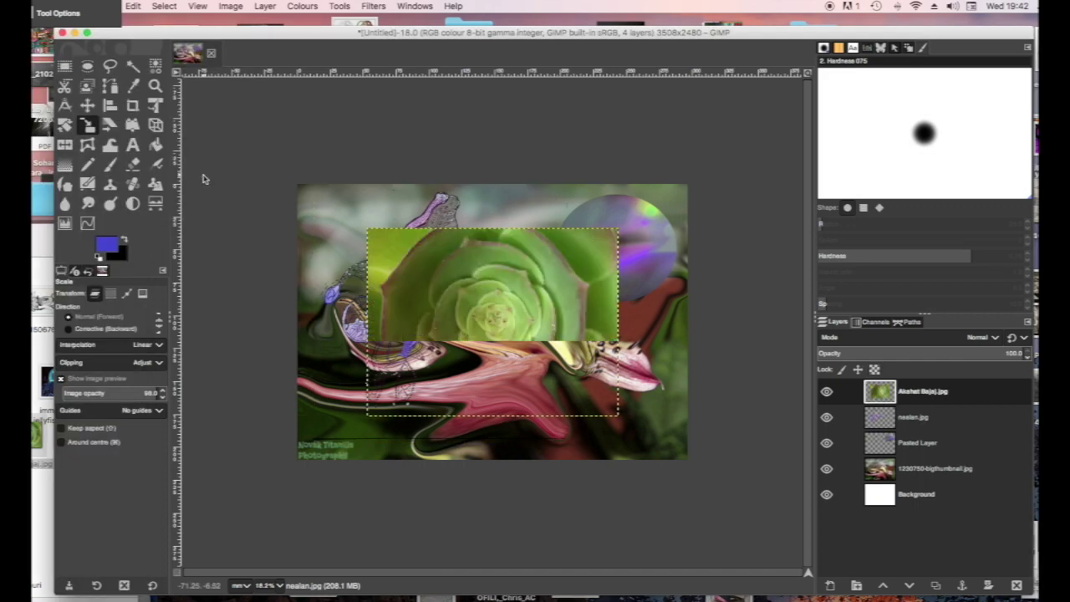
click(109, 66)
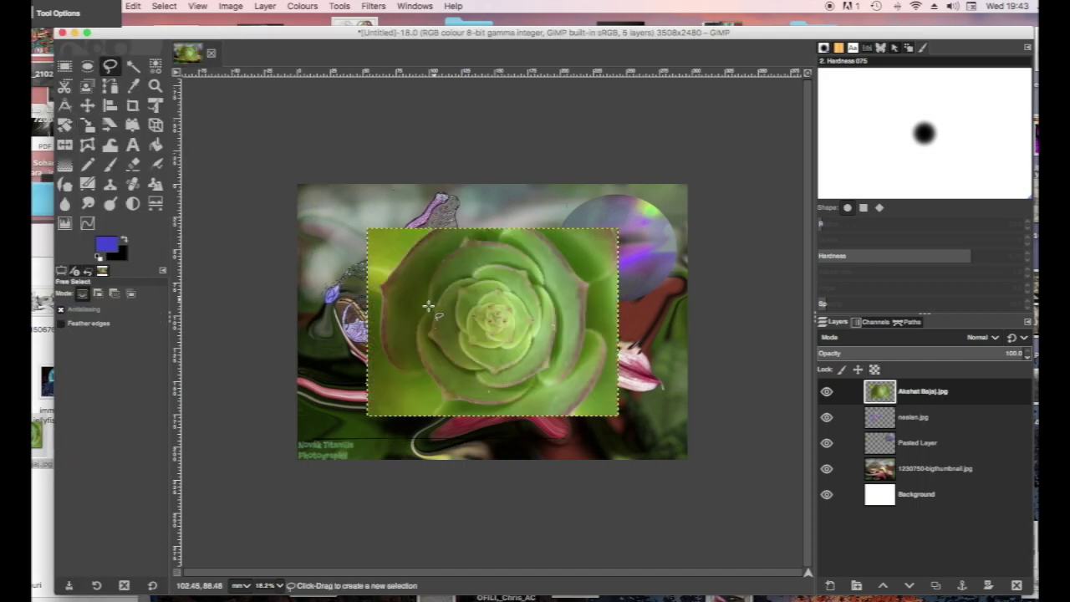
Lasso around the succulent, invert the selection, and cut away the surrounding photo.
mouse_move(441, 395)
mouse_down()
mouse_move(394, 323)
mouse_move(411, 321)
mouse_move(422, 298)
mouse_move(390, 262)
mouse_move(401, 232)
mouse_move(462, 321)
mouse_move(482, 317)
mouse_move(484, 257)
mouse_move(506, 278)
mouse_move(531, 340)
mouse_move(567, 319)
mouse_move(592, 363)
mouse_move(556, 406)
mouse_move(441, 395)
mouse_up()
key(Return)
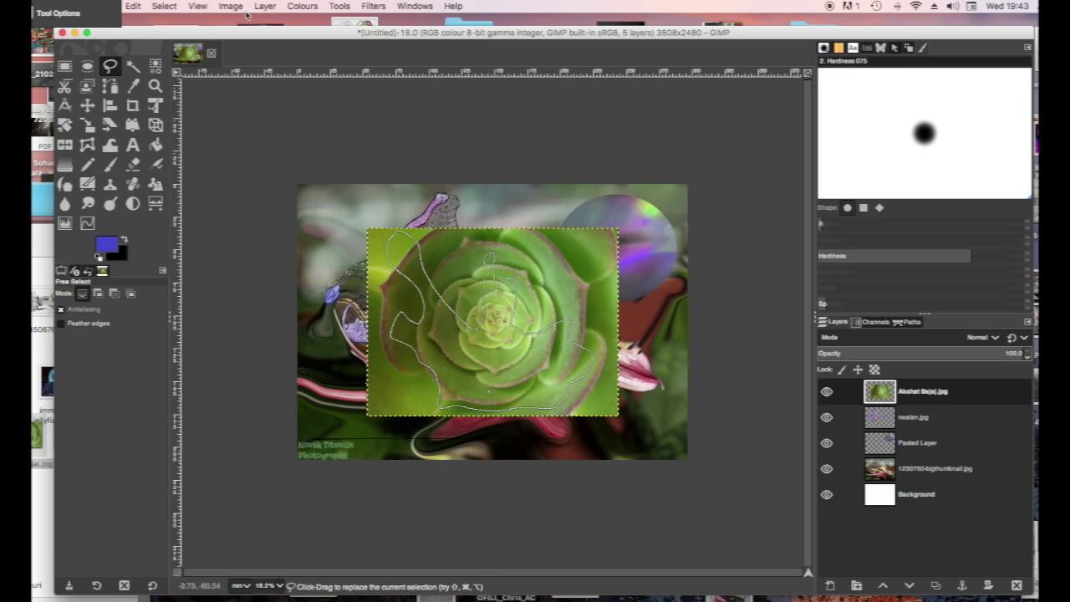
click(164, 6)
click(176, 45)
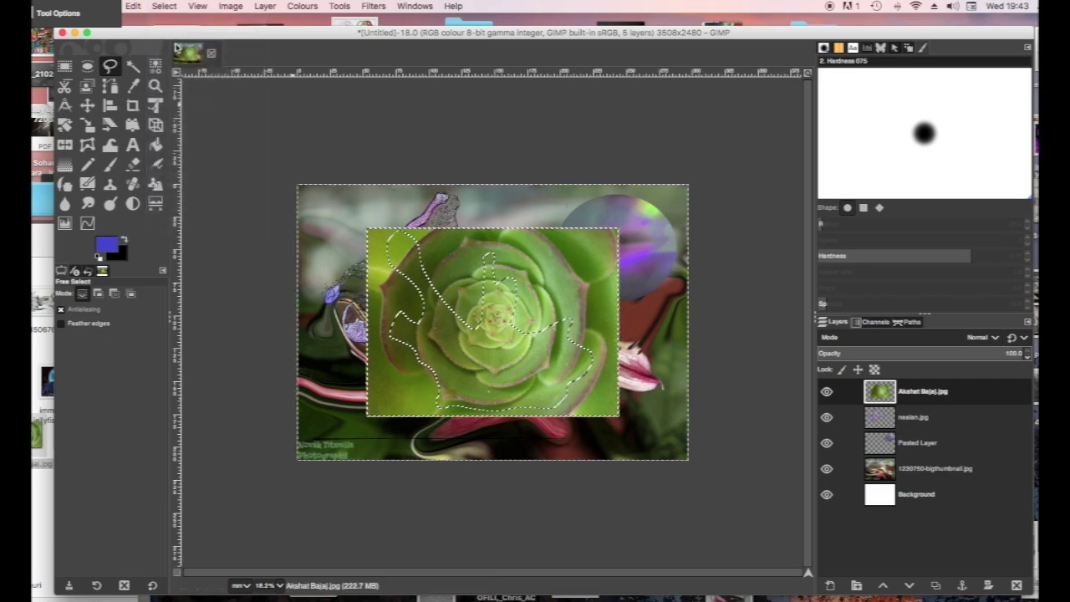
key(super+x)
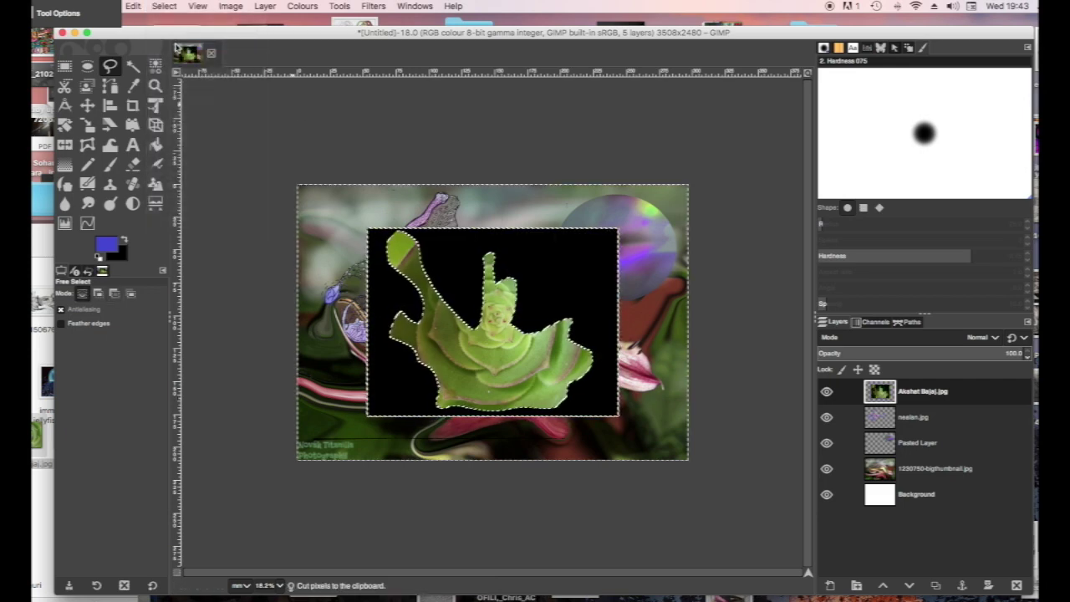
Add an alpha channel to the succulent layer, clear its surround, and move it lower right.
click(923, 392)
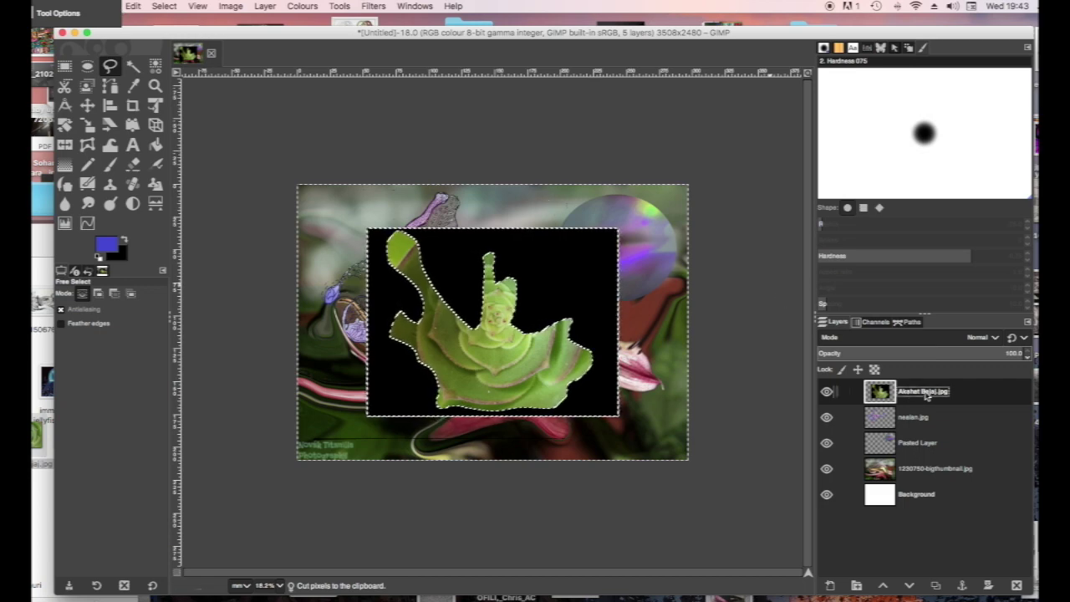
right_click(926, 395)
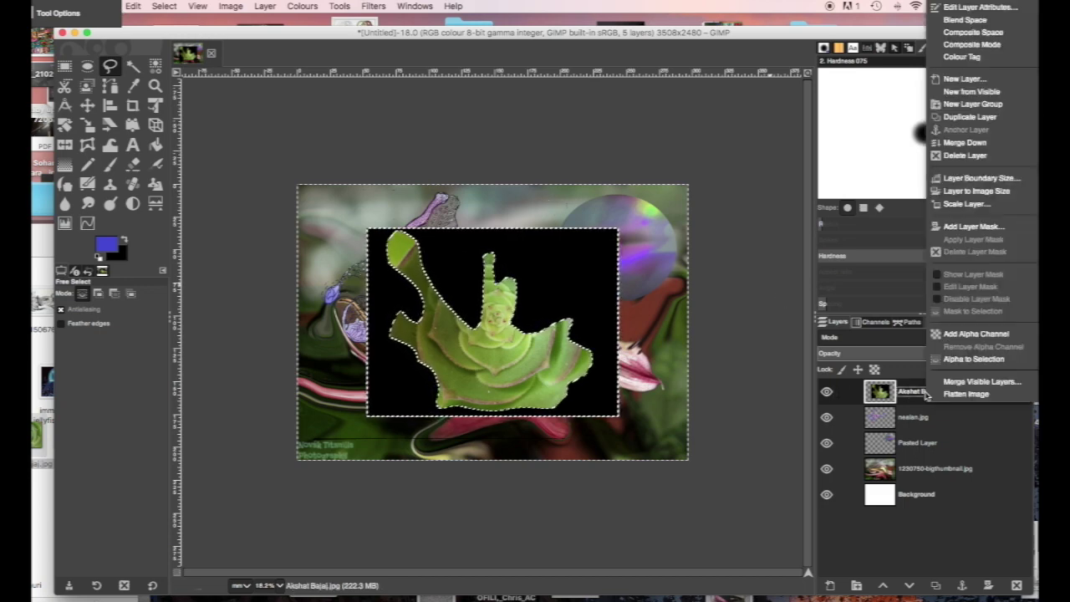
click(955, 334)
key(super+x)
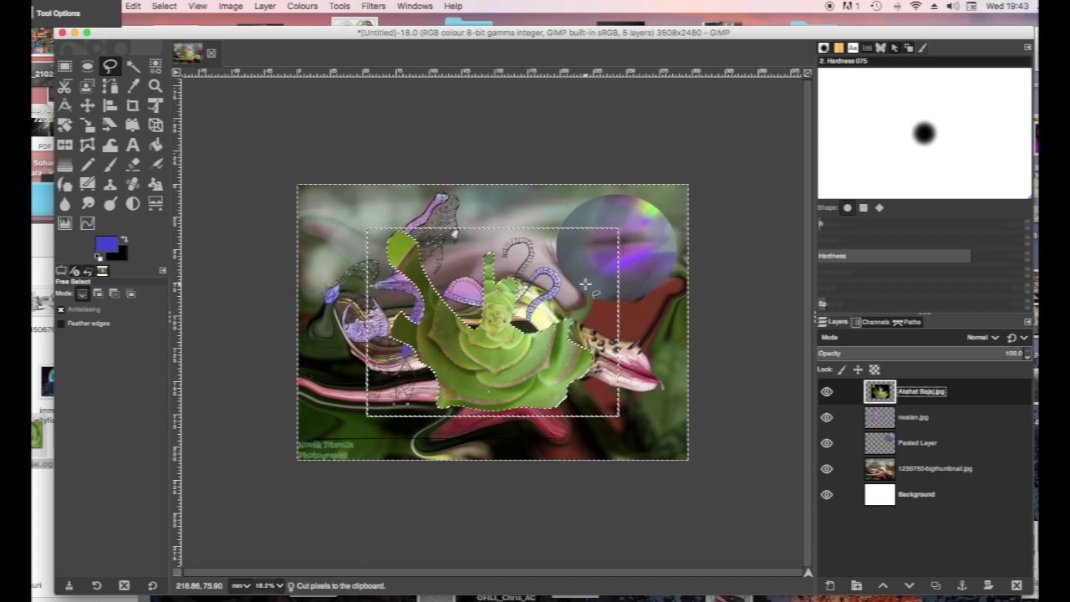
click(87, 106)
drag(465, 325, 570, 409)
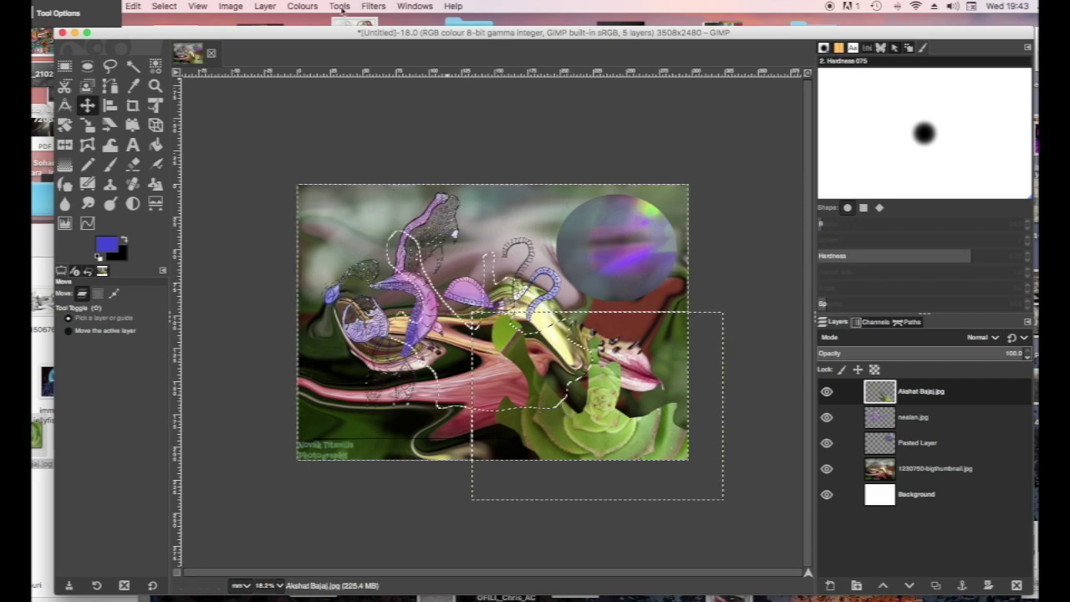
Shift the succulent's hue to blue (14.2) with Hue-Saturation.
click(302, 5)
click(322, 57)
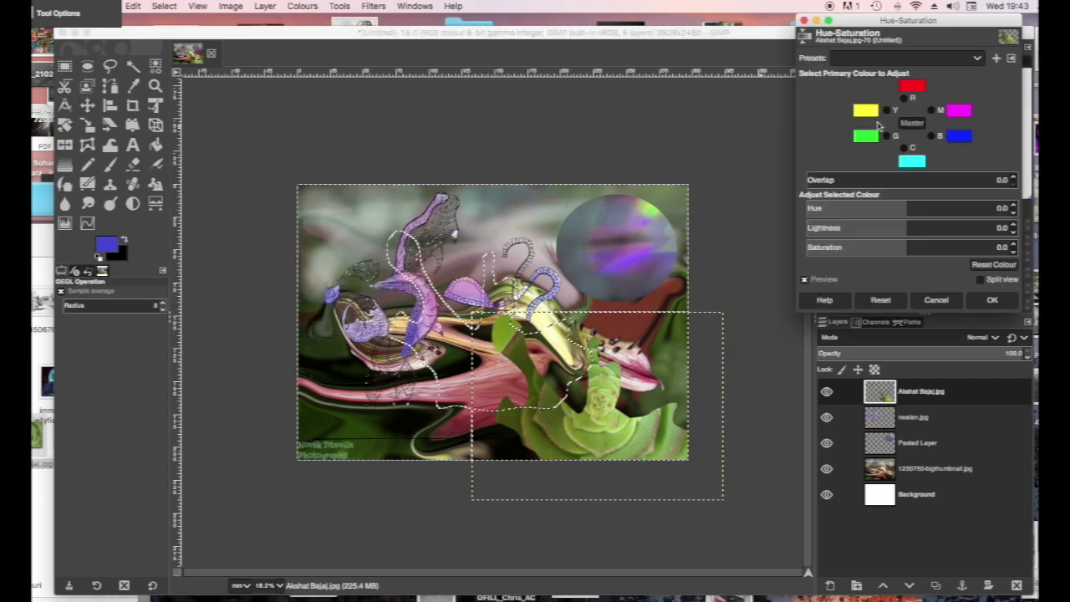
drag(886, 208, 995, 214)
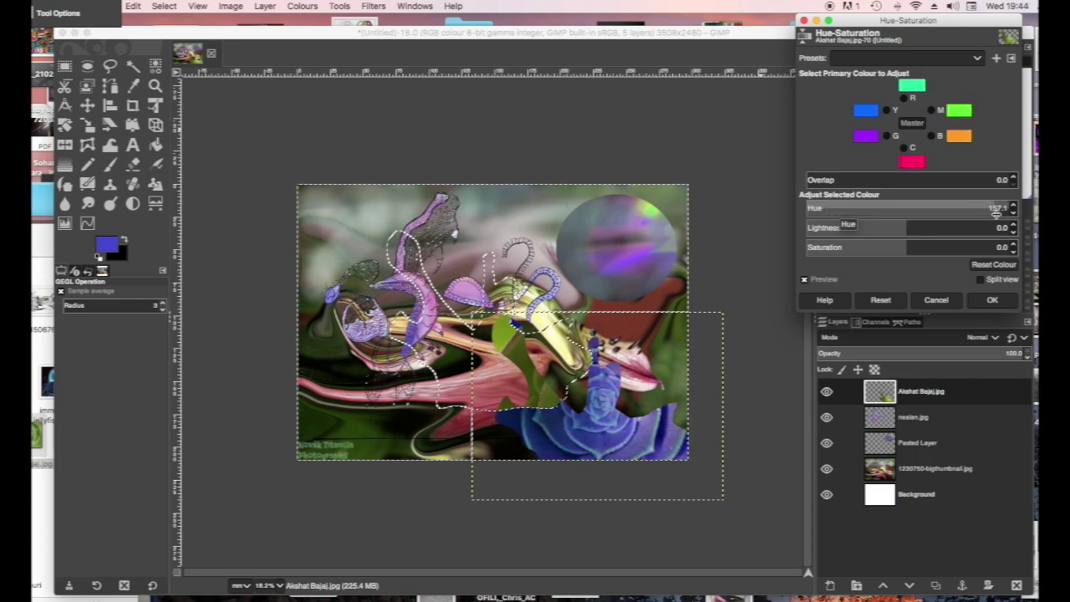
click(992, 300)
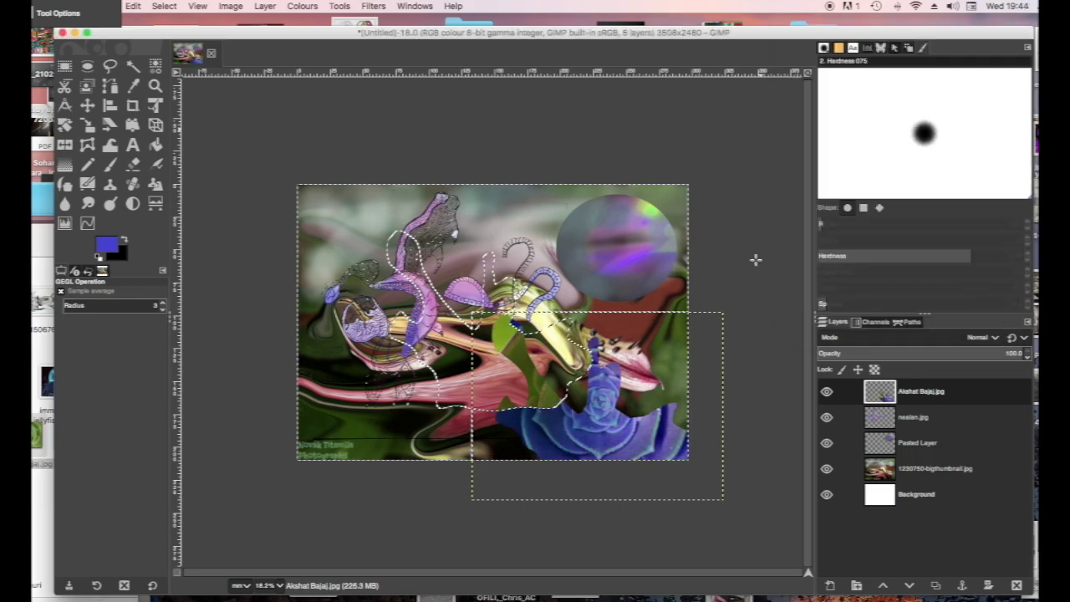
Clear the selection, darken the succulent with lightness -100, and bring the Year8 gimp folder forward.
click(162, 6)
click(174, 36)
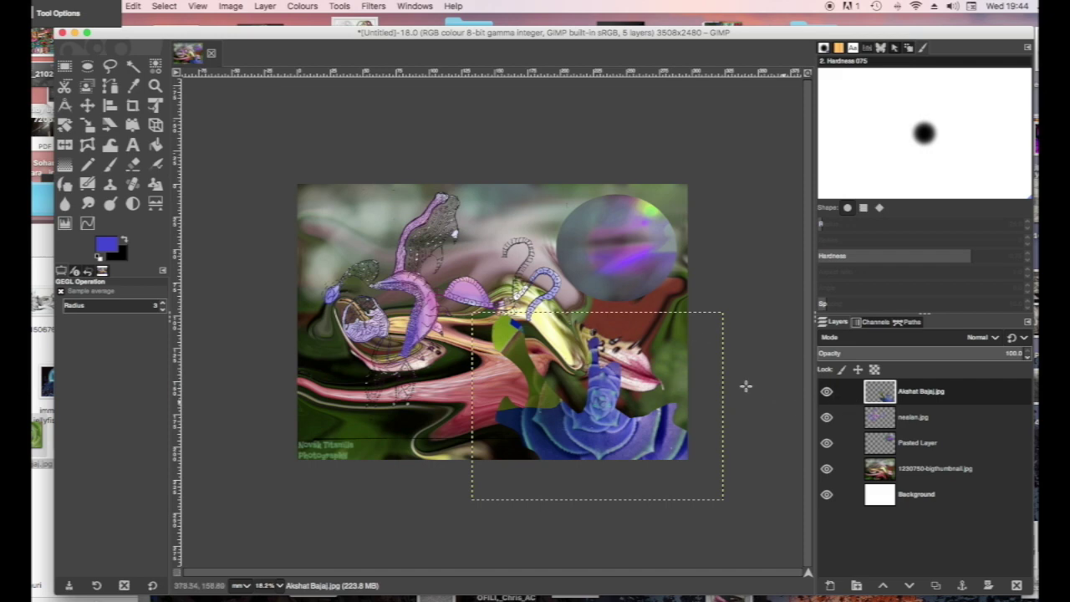
click(303, 7)
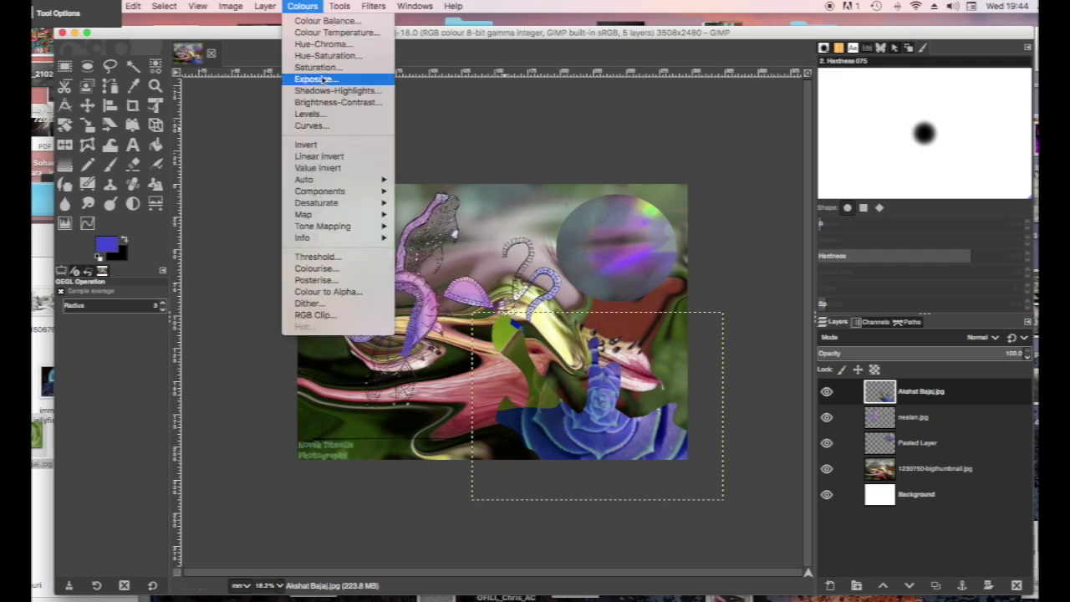
click(313, 53)
mouse_move(902, 209)
mouse_down()
mouse_move(785, 219)
mouse_move(916, 211)
mouse_move(894, 227)
mouse_move(804, 237)
mouse_up()
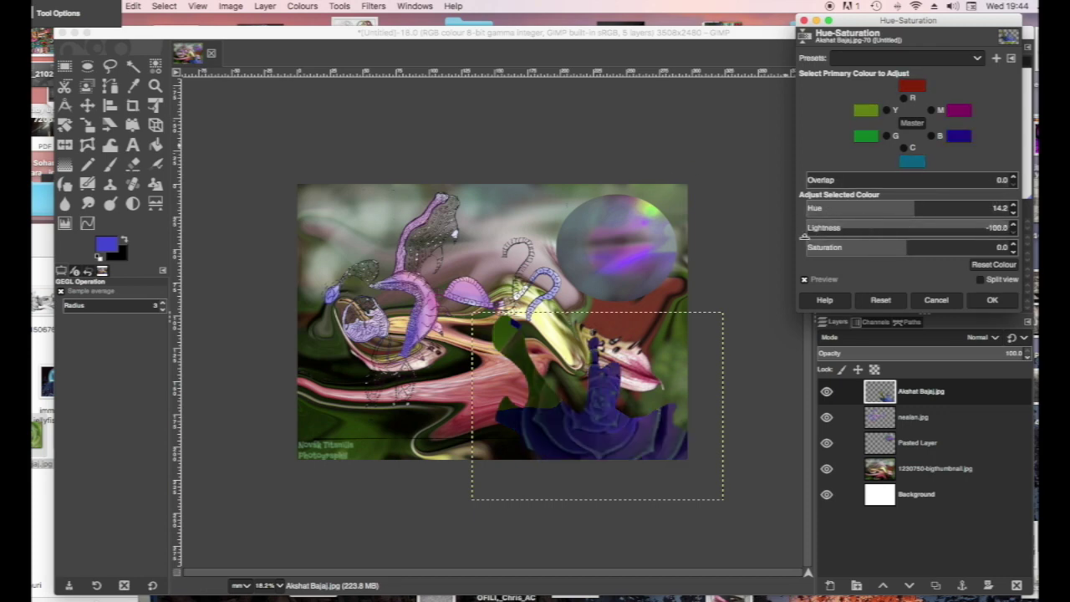
click(992, 300)
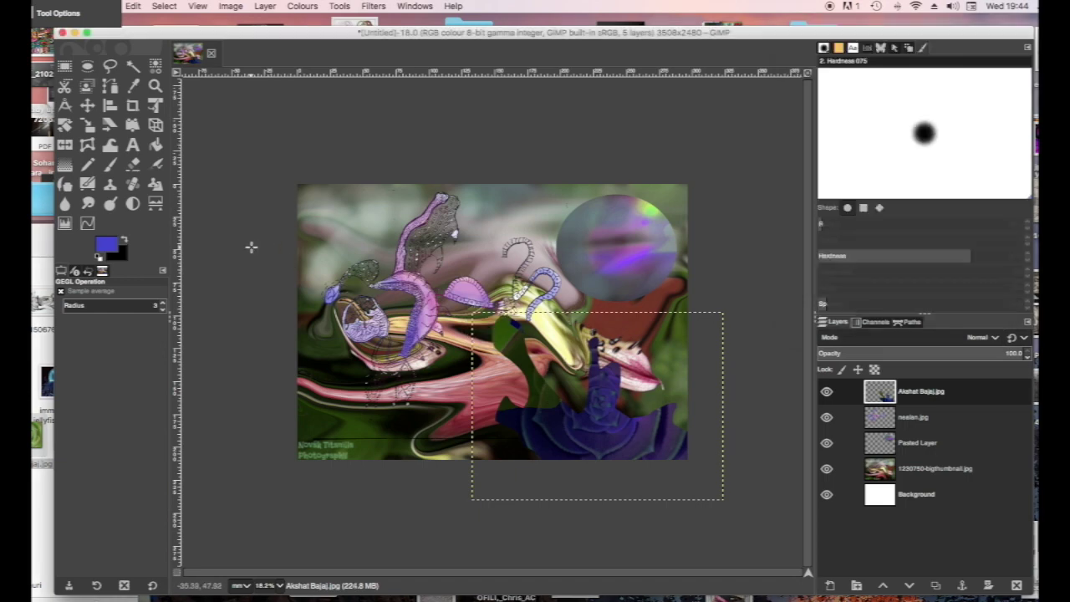
click(49, 268)
drag(57, 242, 190, 244)
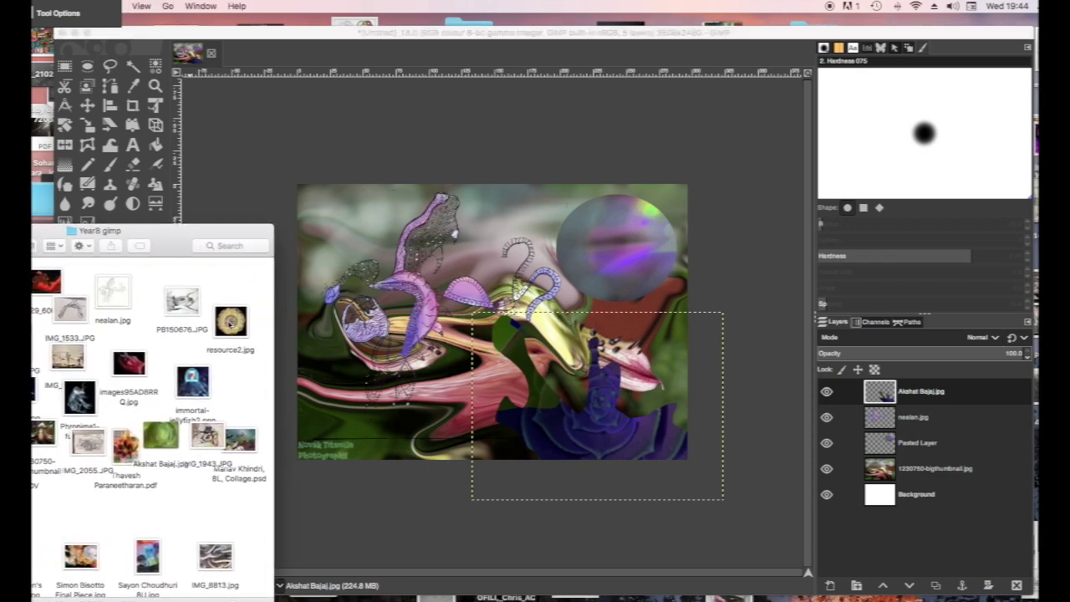
Add resource2.jpg as a layer and scale the gold medallion up.
drag(231, 321, 303, 344)
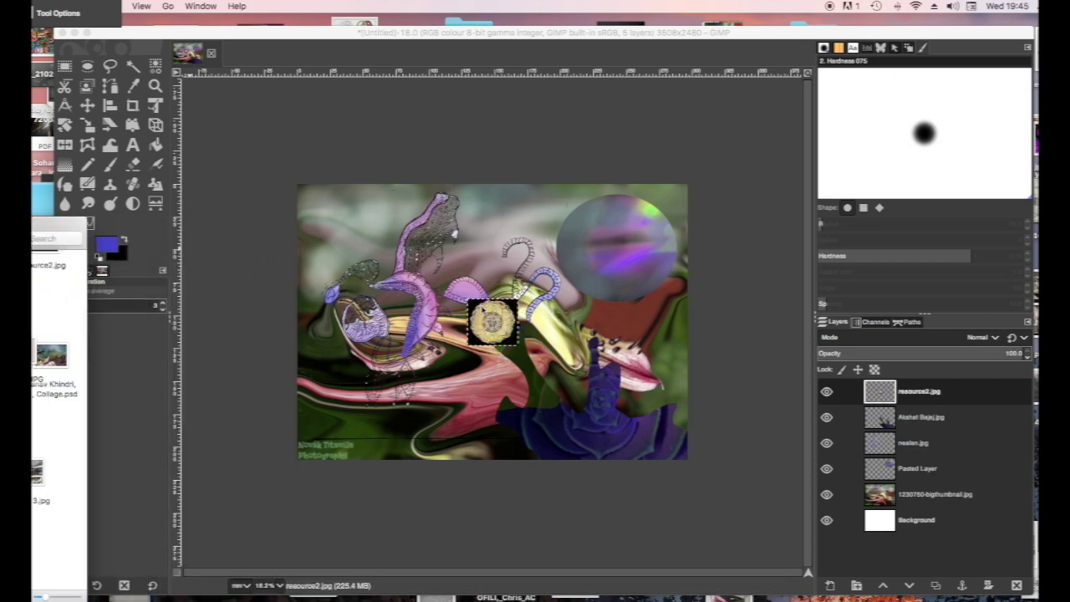
click(87, 124)
click(492, 319)
drag(468, 299, 416, 254)
click(766, 155)
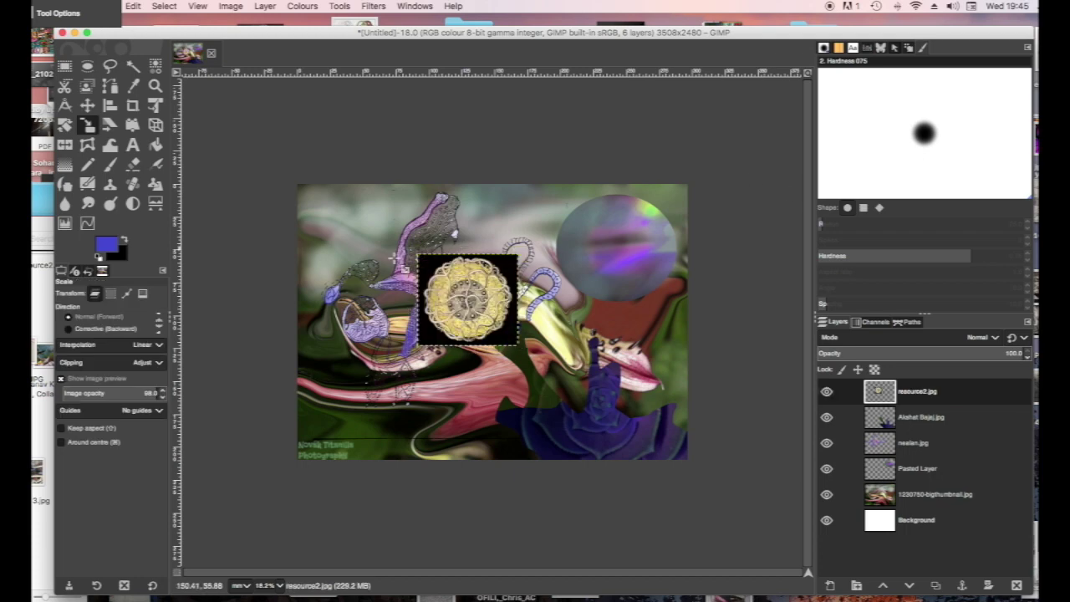
Cut the medallion's black background, move it to the lower-left corner, and duplicate the layer.
click(133, 66)
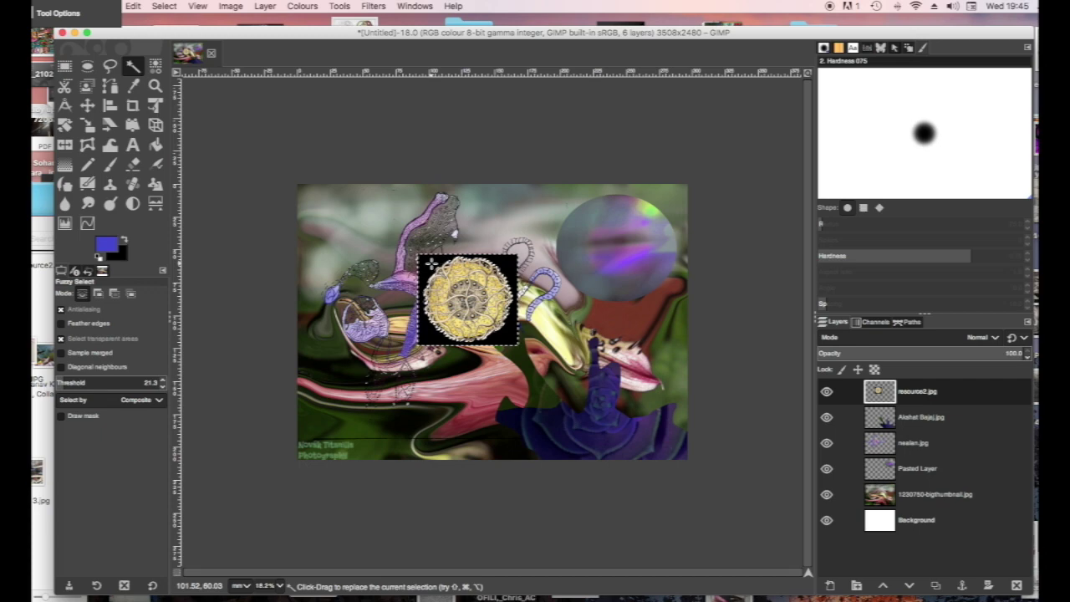
click(430, 264)
key(super+x)
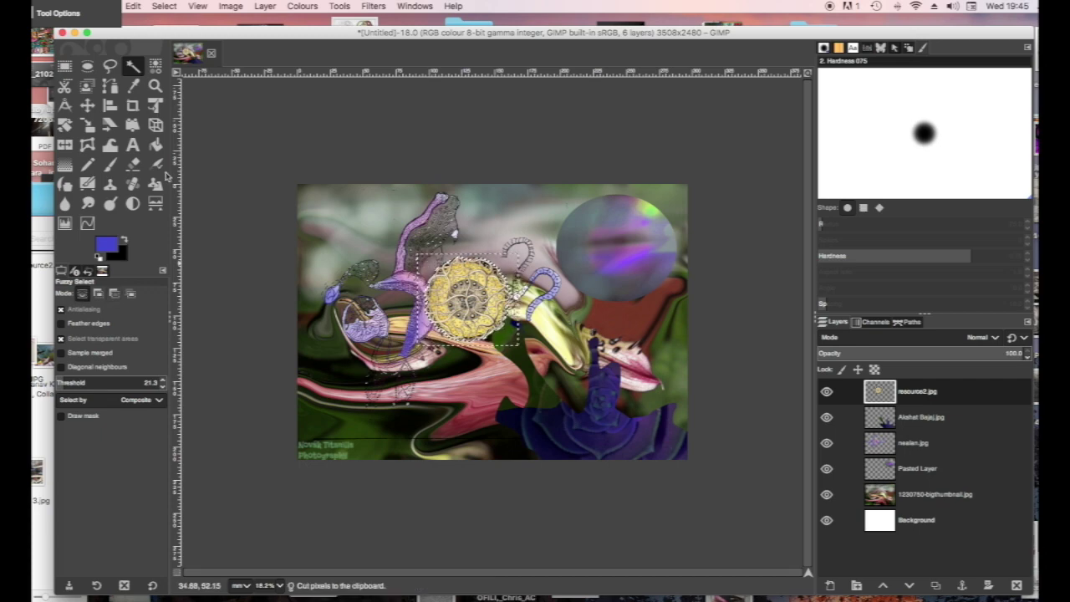
click(87, 104)
drag(422, 290, 291, 391)
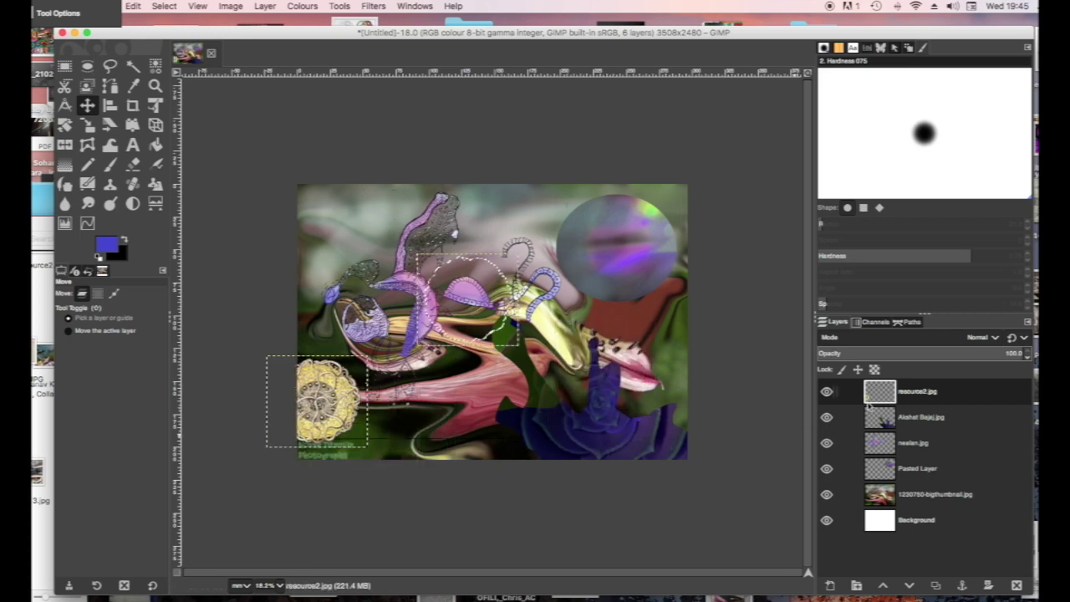
click(935, 585)
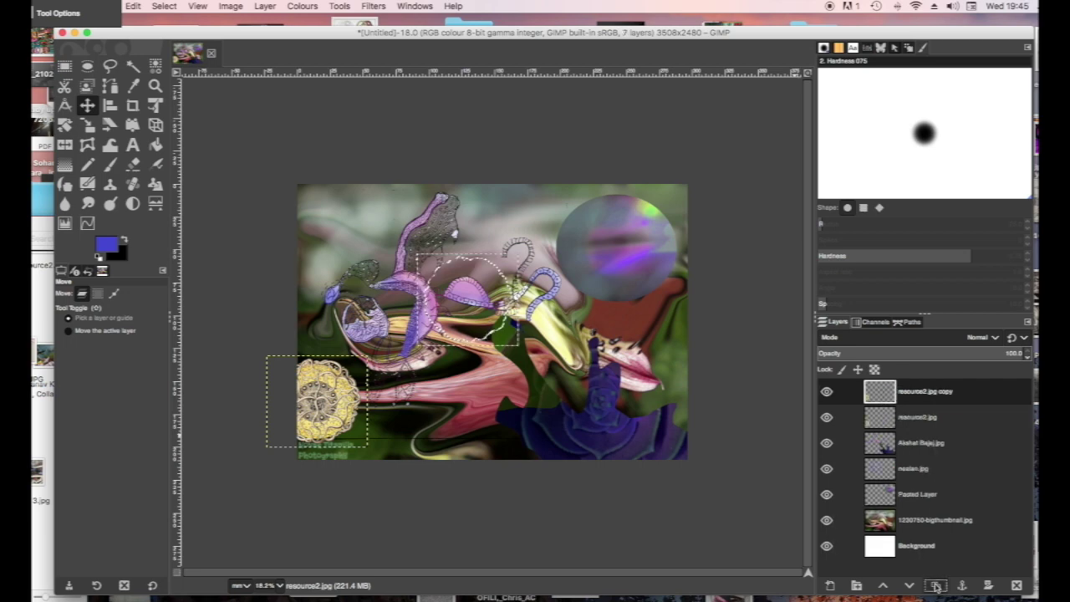
Move the medallion copy down and right, then clear the selection.
drag(316, 389, 372, 422)
key(shift+s)
click(419, 411)
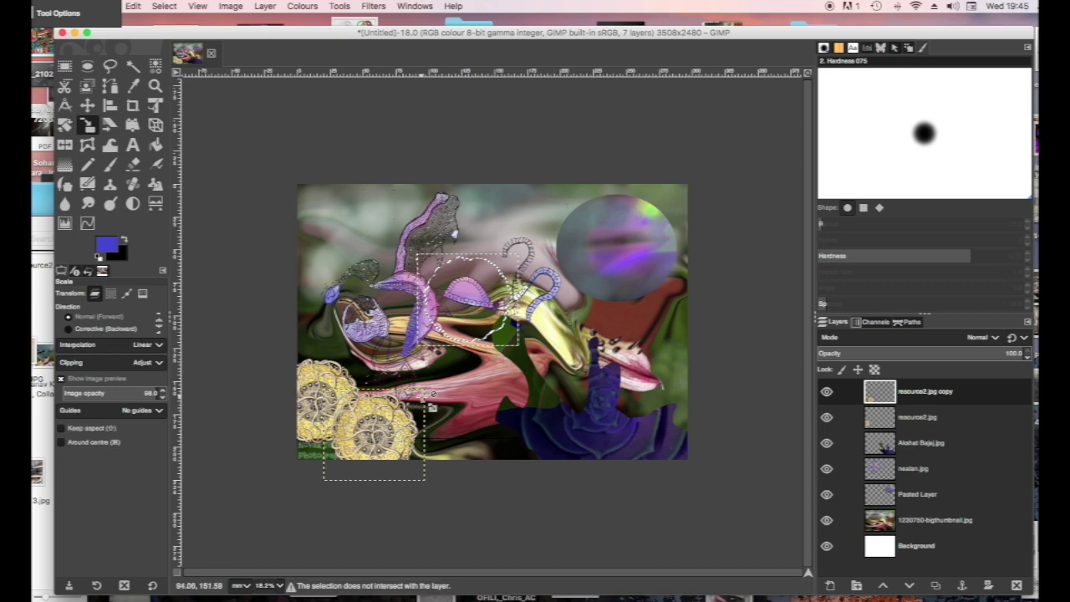
double_click(925, 392)
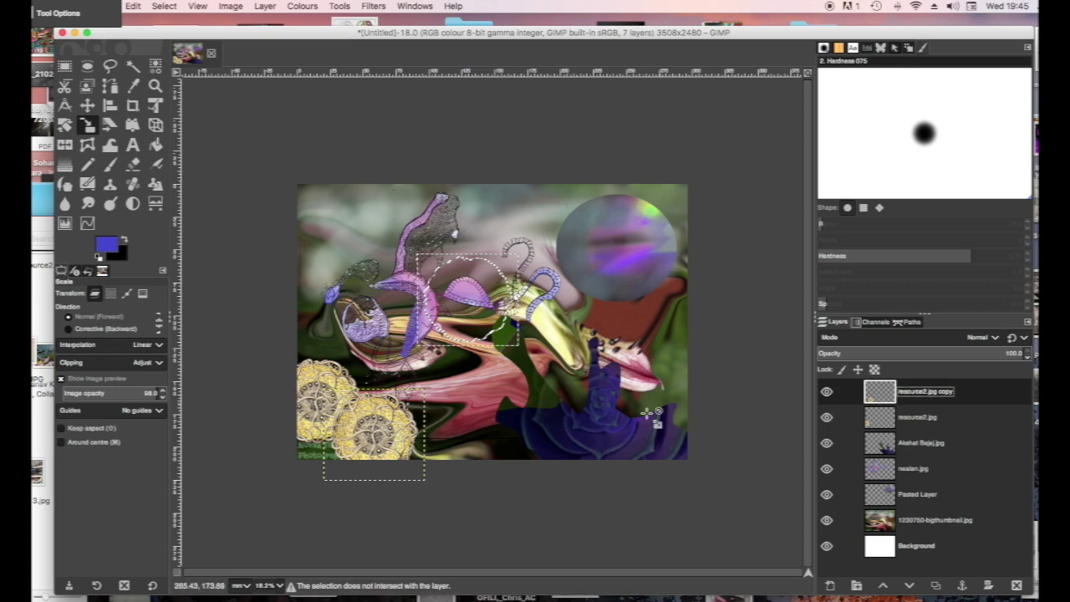
key(Return)
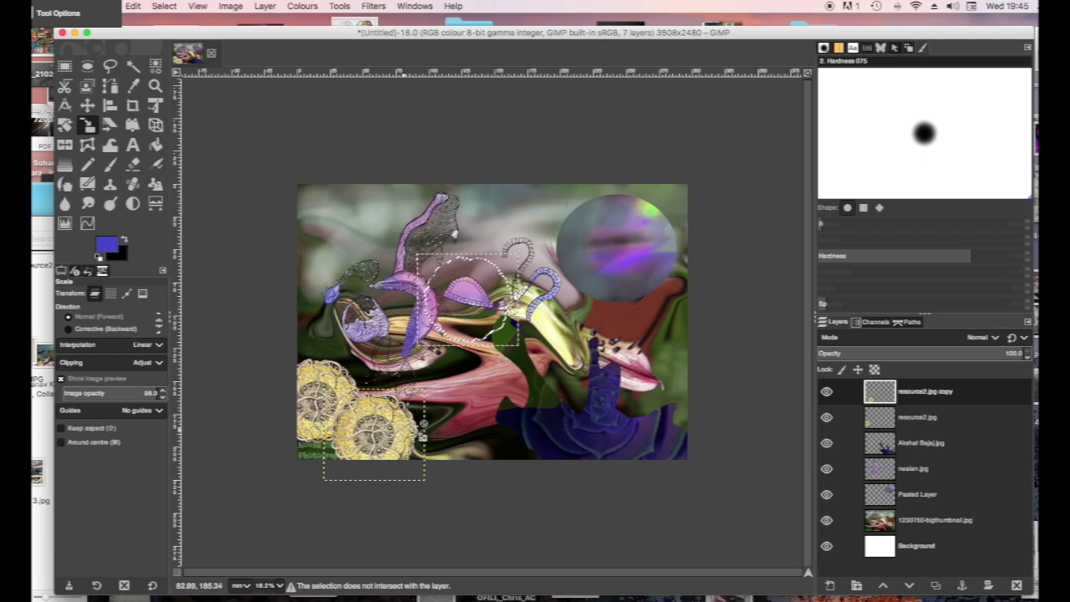
double_click(836, 391)
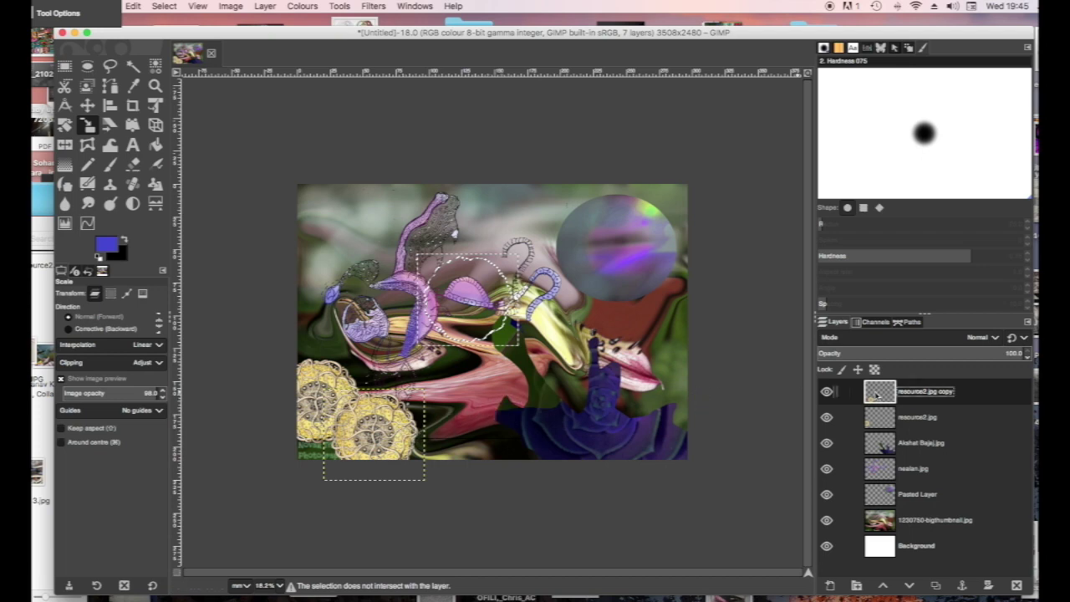
click(161, 8)
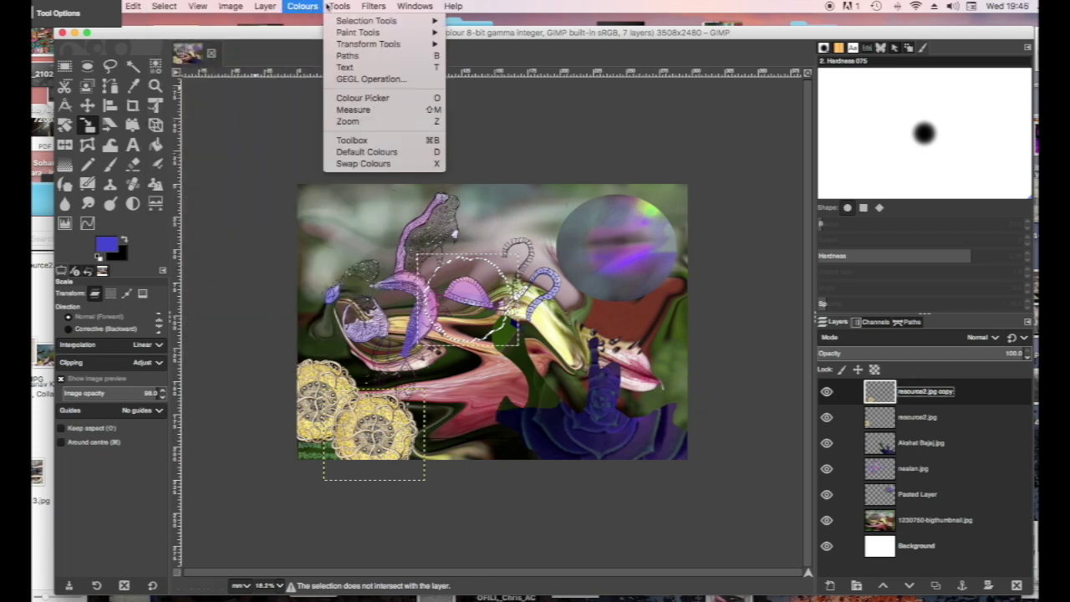
click(467, 103)
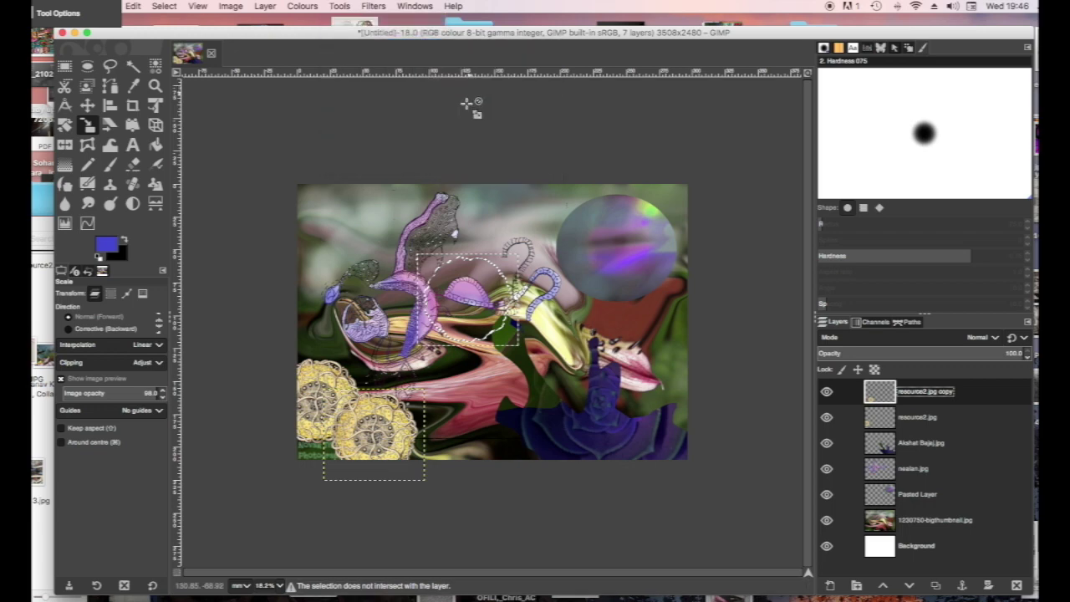
click(163, 7)
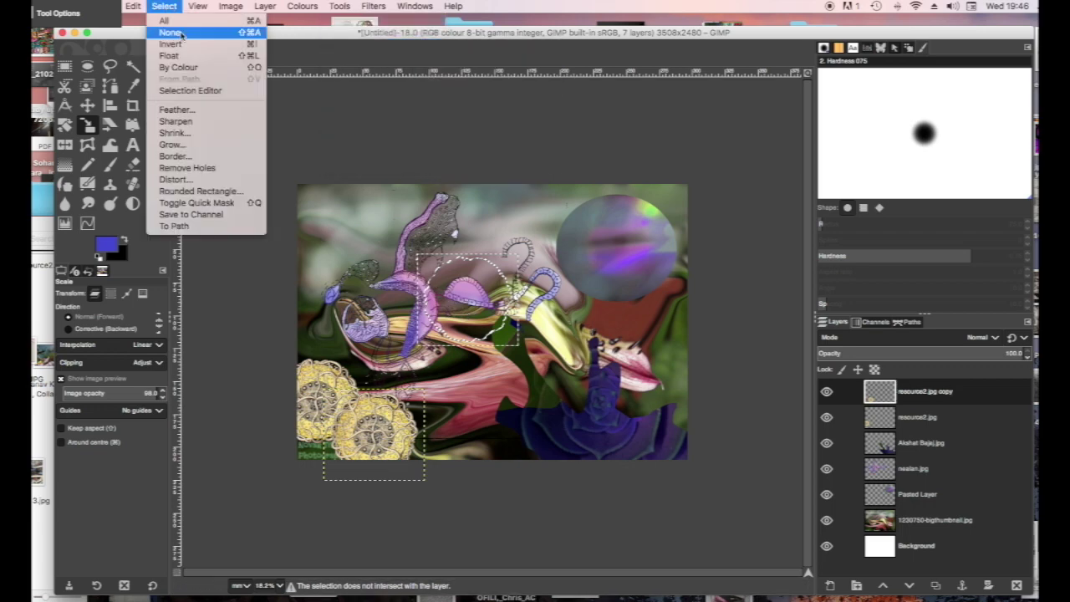
click(181, 33)
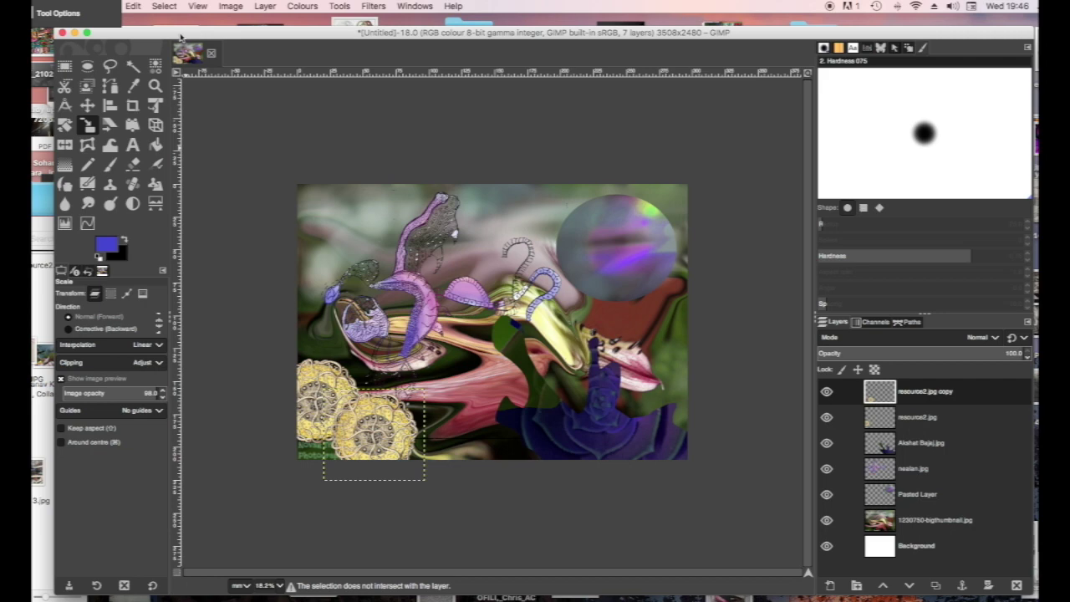
Shrink the copy to a small disc beside the original, duplicate it, and place the new copy below.
click(367, 418)
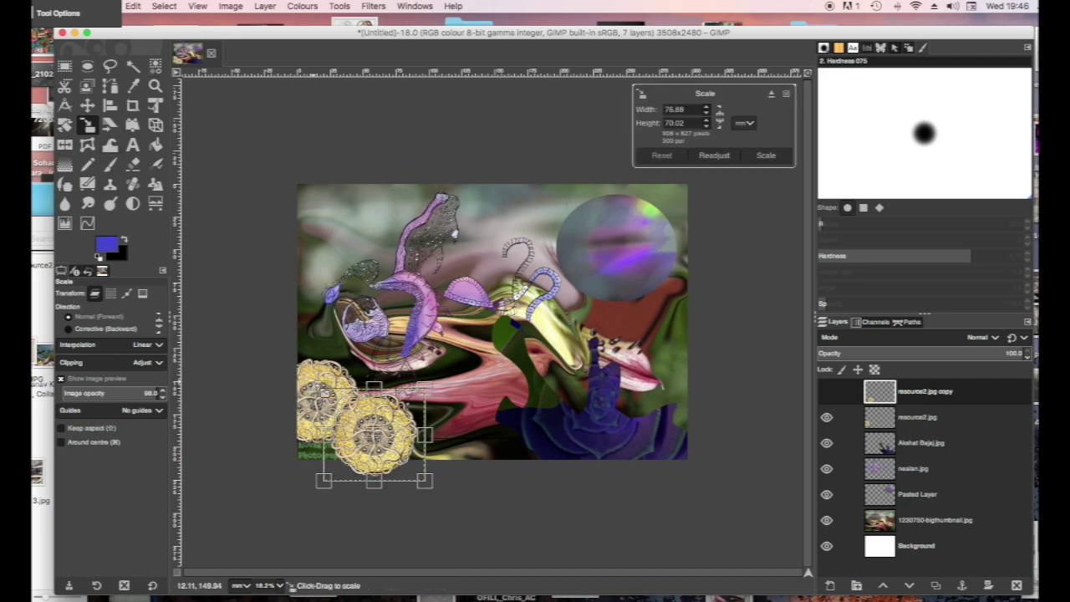
drag(324, 383, 376, 440)
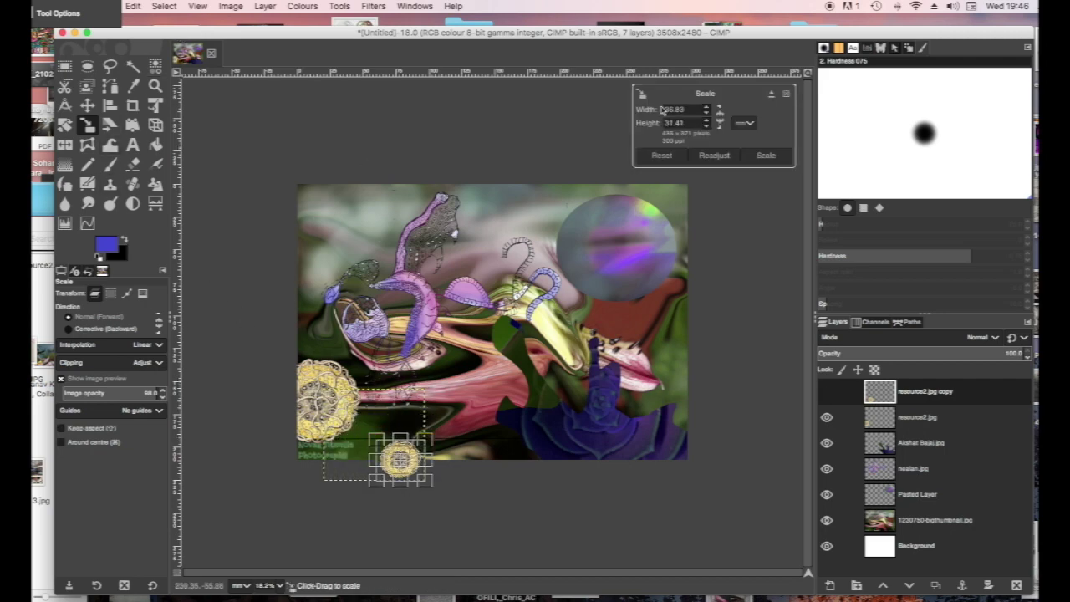
click(766, 157)
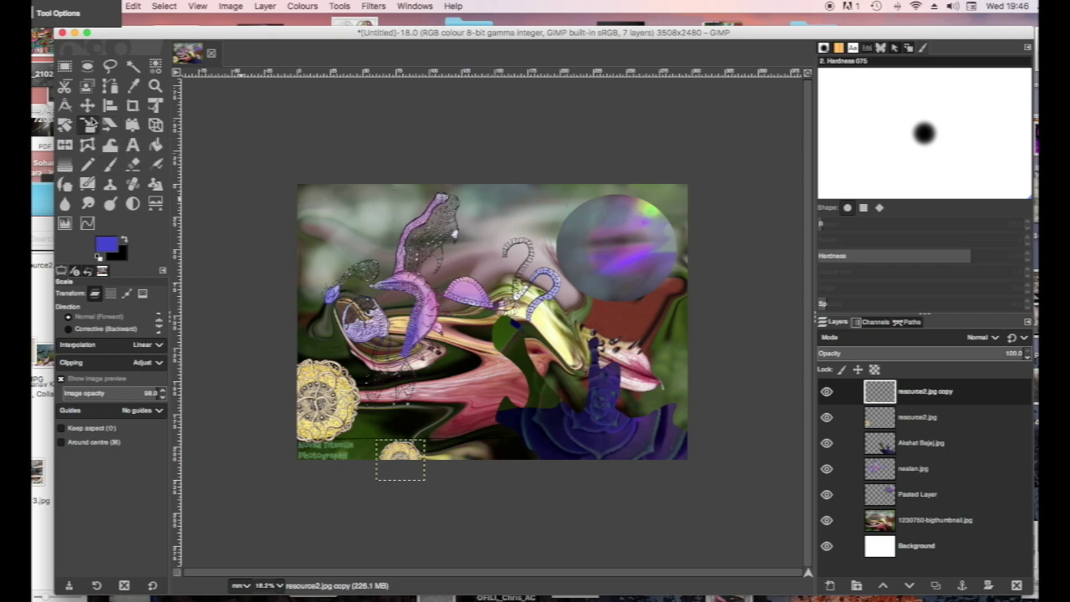
click(89, 107)
drag(409, 452, 375, 413)
click(936, 585)
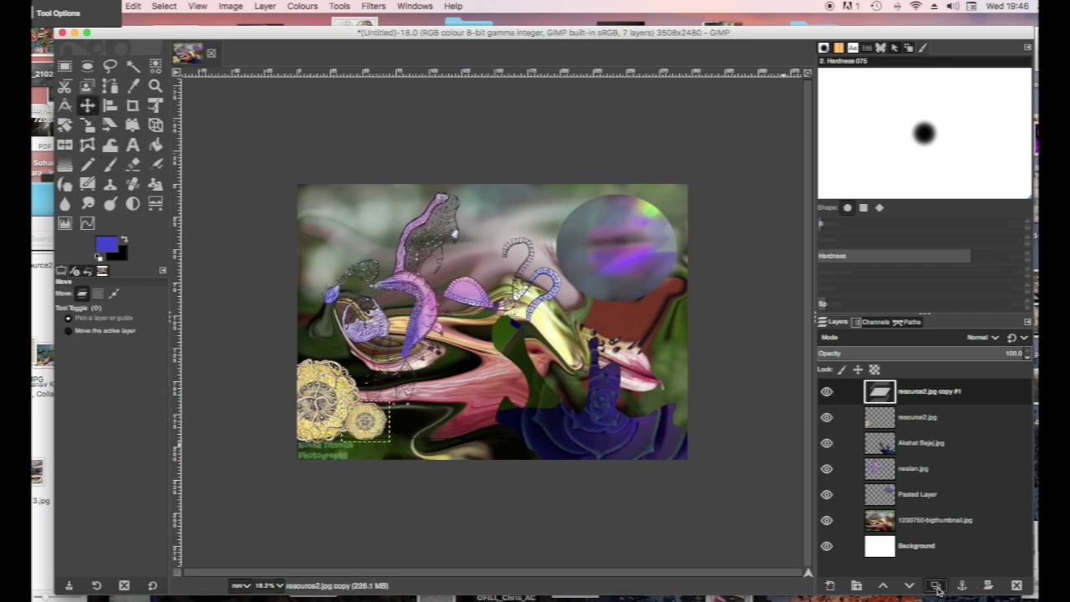
drag(376, 422, 348, 461)
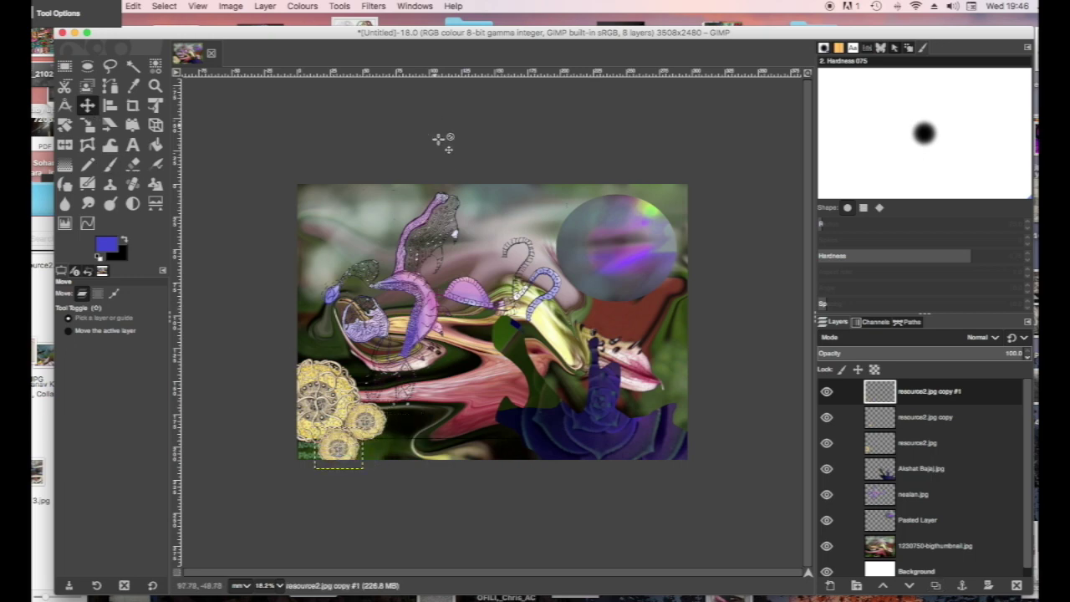
Tint the bottom small medallion peach with a Hue-Saturation hue of -27.5.
click(303, 7)
click(317, 52)
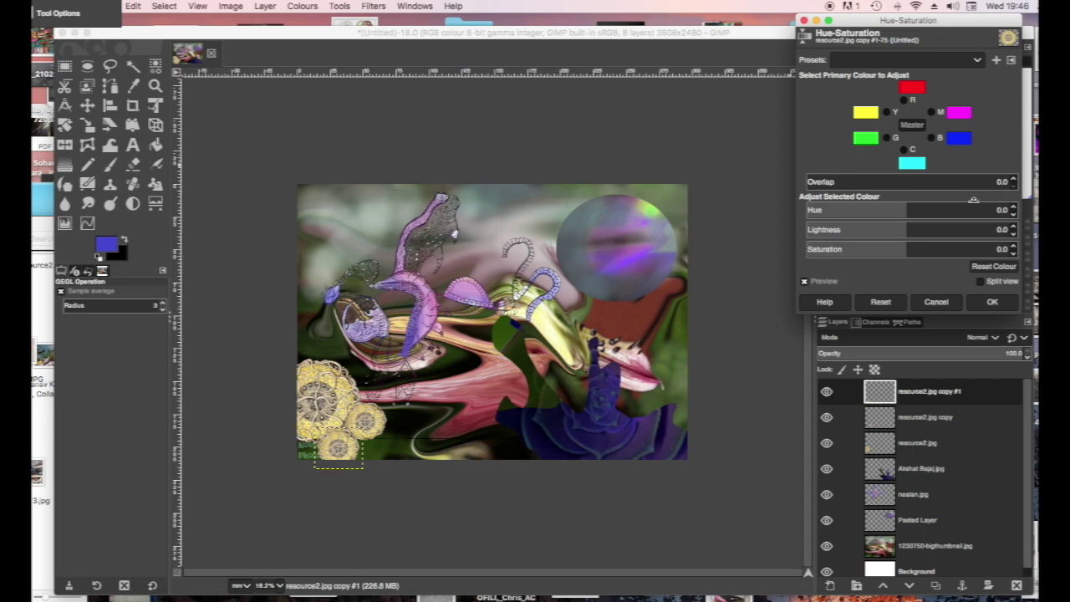
drag(907, 212, 754, 215)
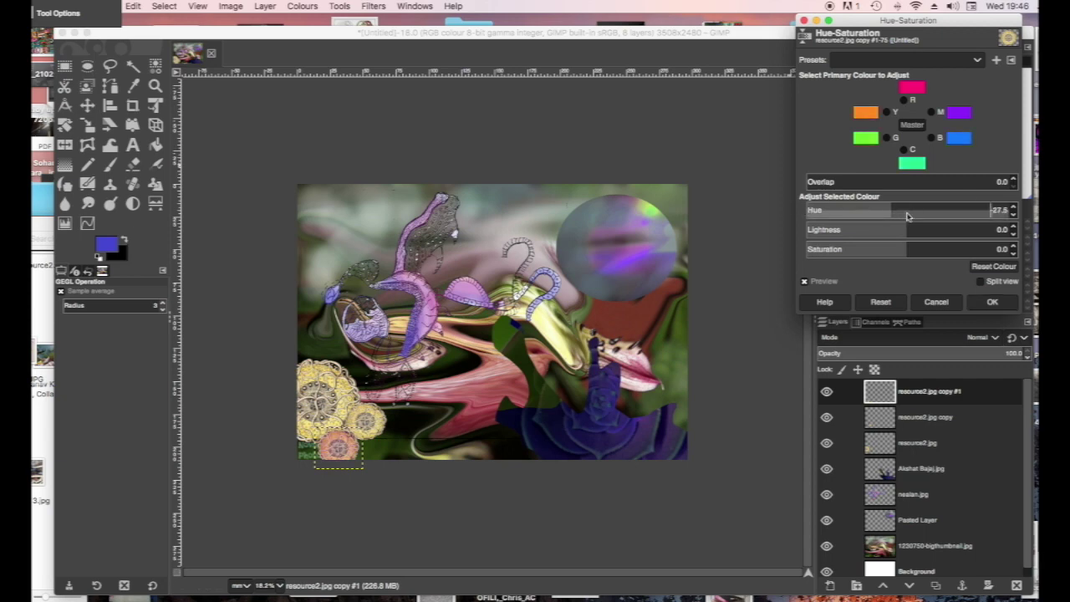
click(992, 302)
Turn the large original medallion pink by setting its hue to -43.3.
click(902, 443)
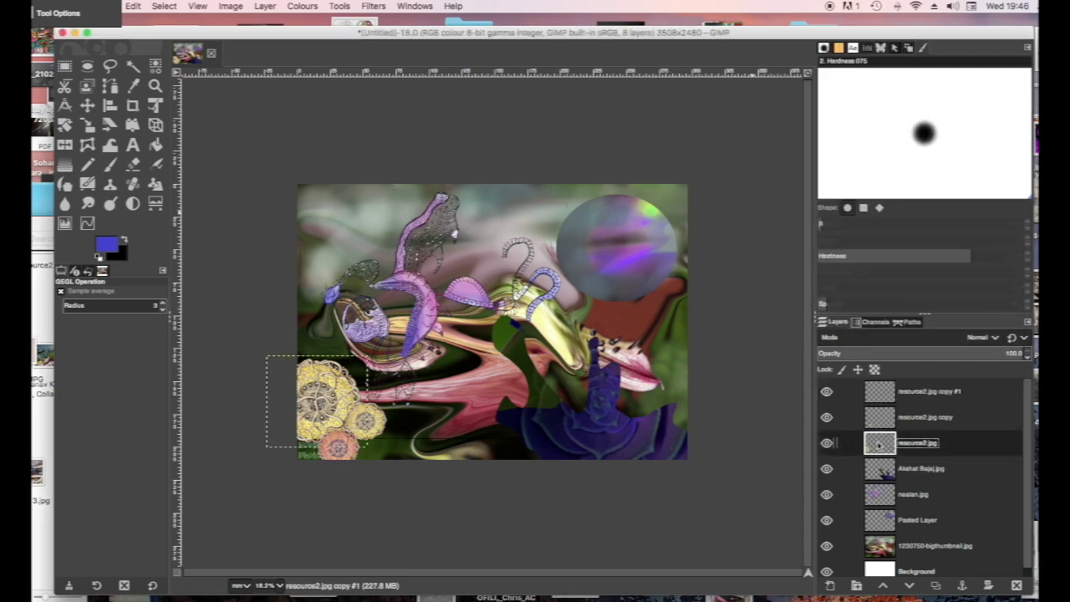
click(303, 7)
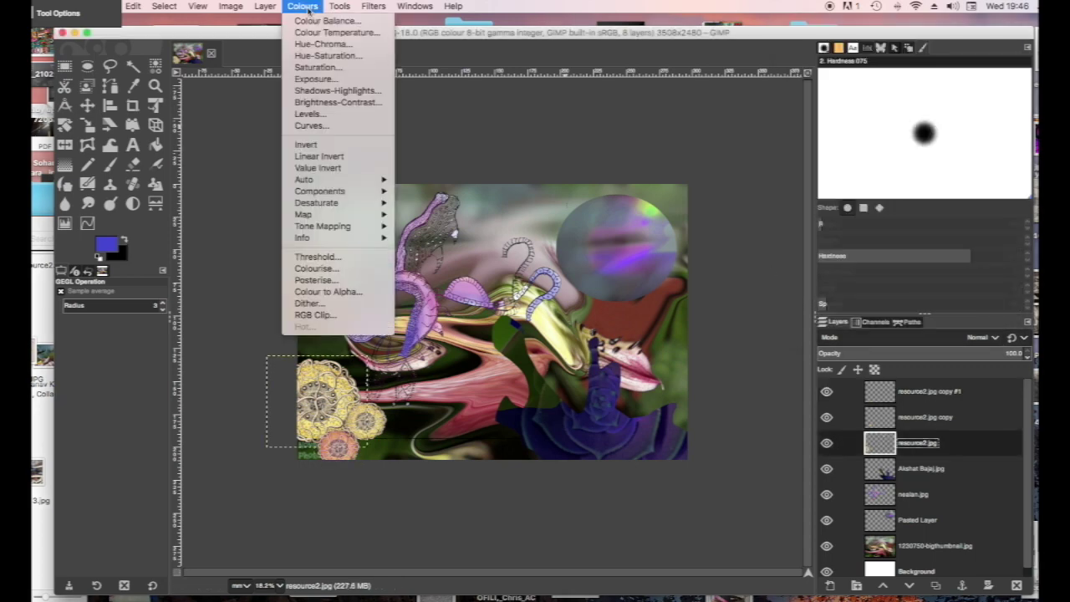
click(324, 56)
click(920, 211)
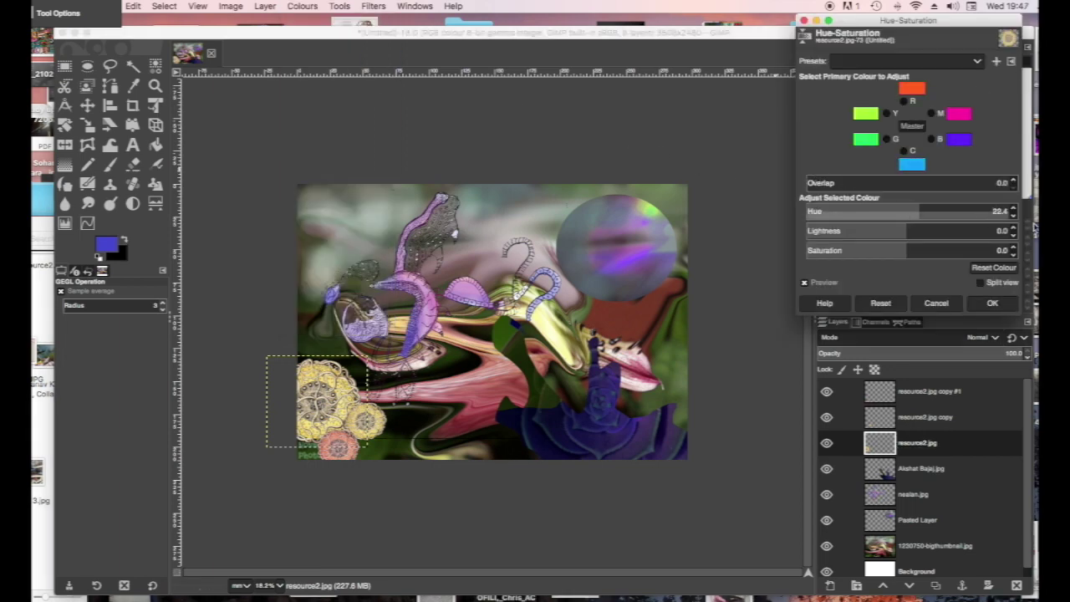
click(884, 210)
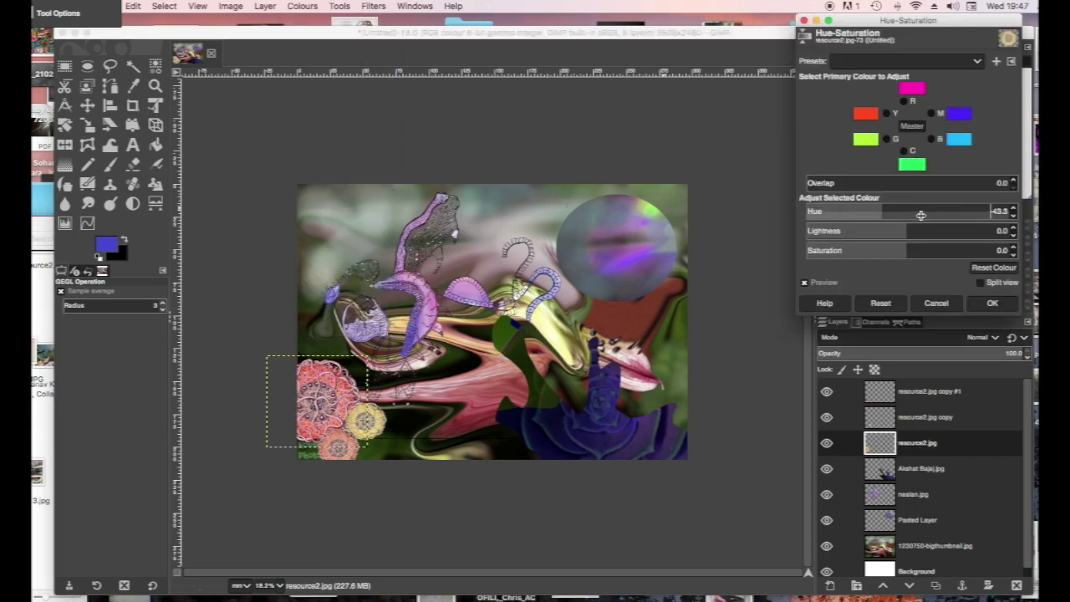